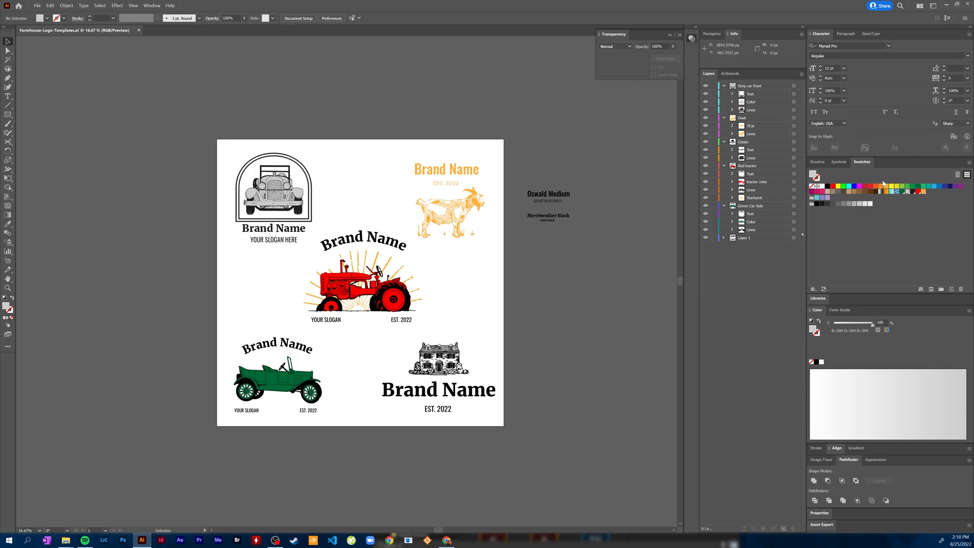
{"action": "left_click", "coordinate": [151, 6]}
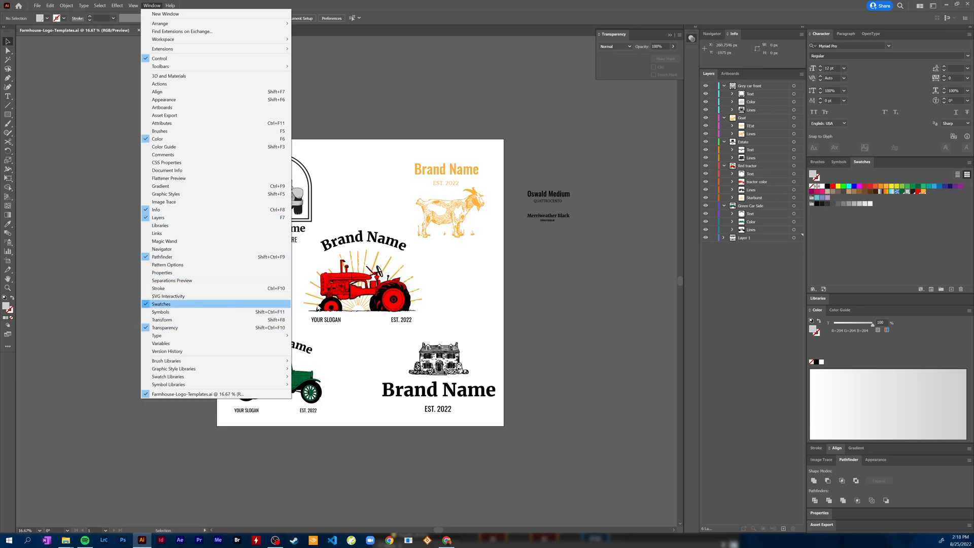
{"action": "left_click", "coordinate": [739, 269]}
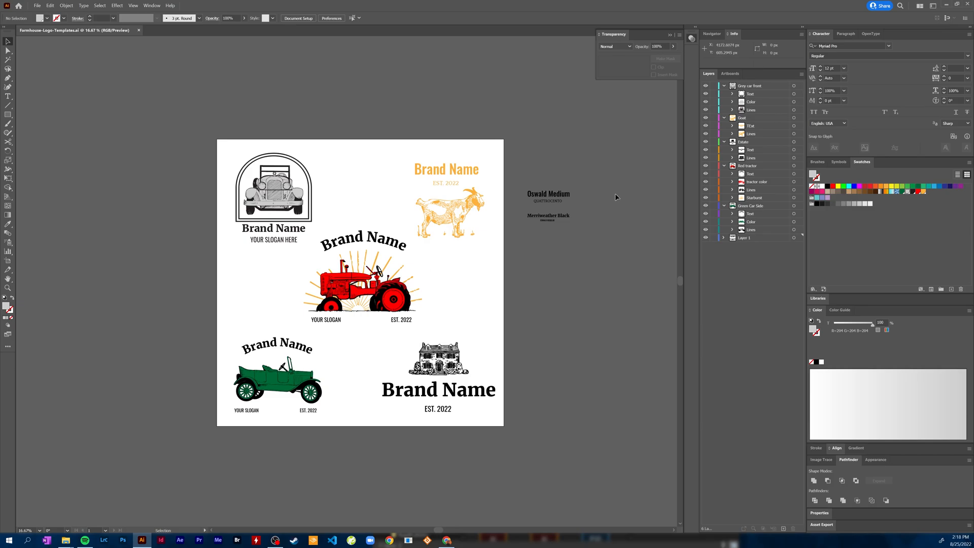
- Try moving the tractor color and Starburst artwork out of the red tractor logo, undoing each move, and select its Text artwork
{"action": "left_click", "coordinate": [795, 184]}
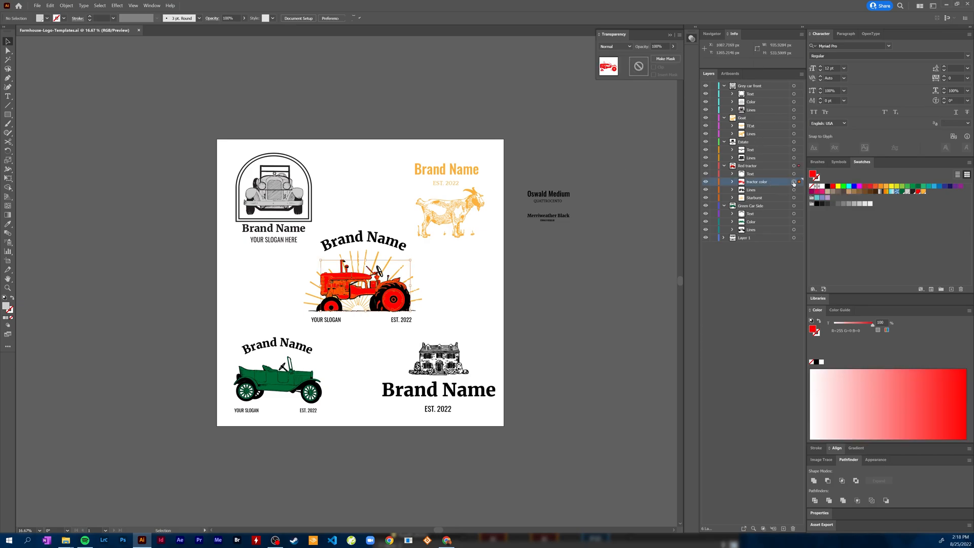
{"action": "left_click_drag", "start_coordinate": [385, 290], "coordinate": [469, 282]}
{"action": "key", "text": "ctrl+z"}
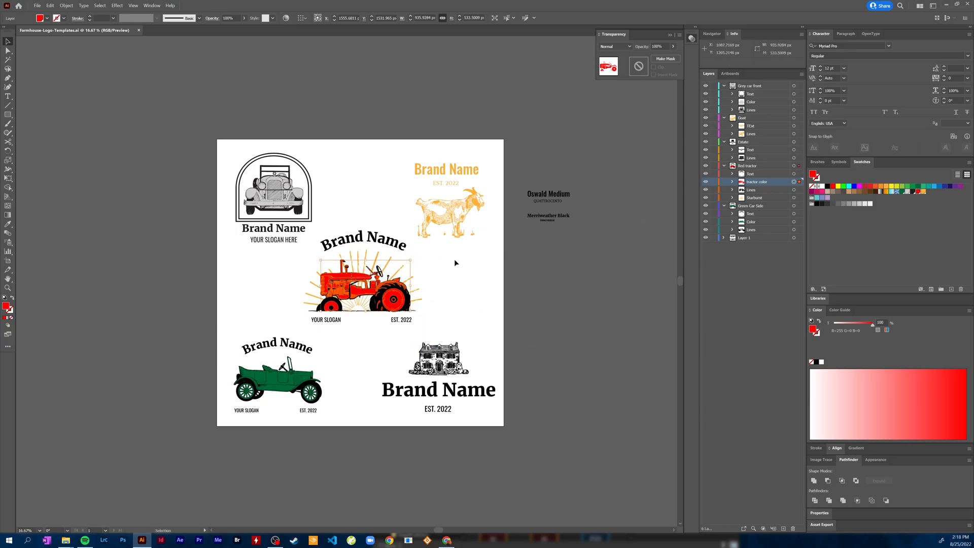
{"action": "left_click", "coordinate": [795, 197]}
{"action": "left_click_drag", "start_coordinate": [400, 267], "coordinate": [486, 274]}
{"action": "key", "text": "ctrl+z"}
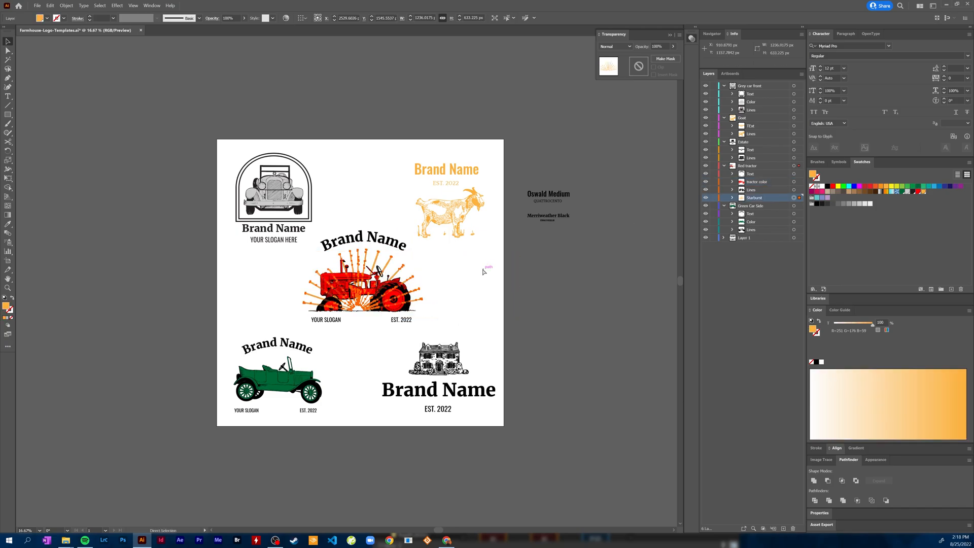
{"action": "left_click", "coordinate": [515, 268]}
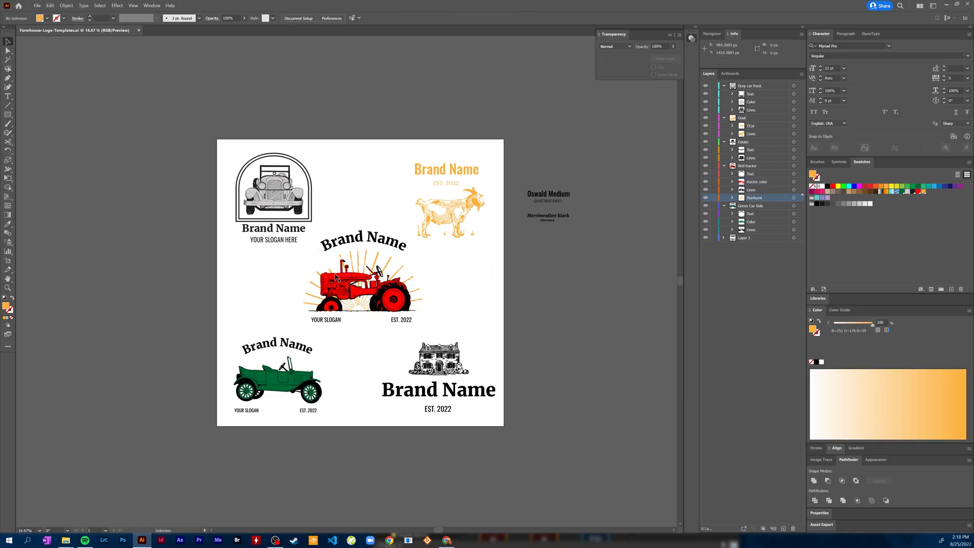
{"action": "left_click", "coordinate": [795, 173]}
{"action": "mouse_move", "coordinate": [410, 249]}
{"action": "left_mouse_down"}
{"action": "mouse_move", "coordinate": [448, 237]}
{"action": "mouse_move", "coordinate": [410, 249]}
{"action": "left_mouse_up"}
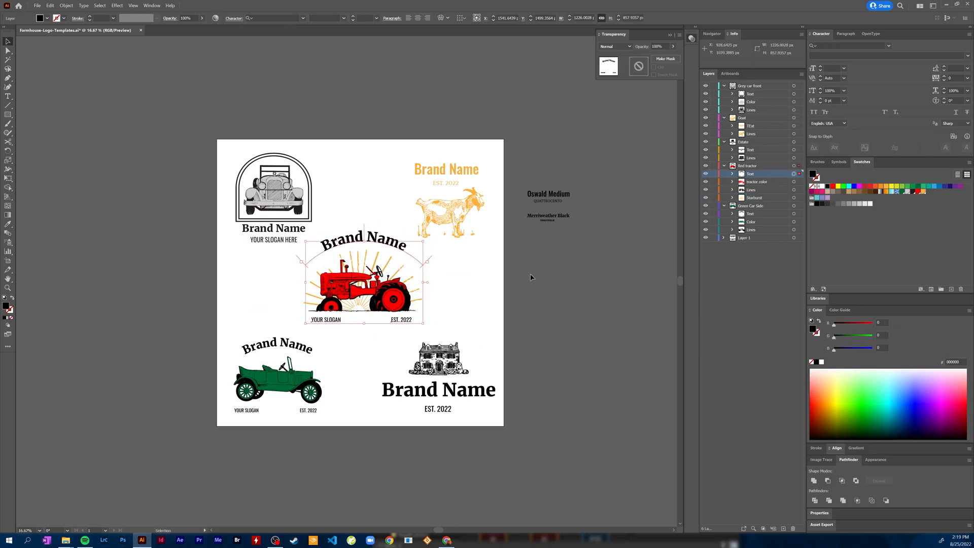
{"action": "left_click", "coordinate": [498, 284]}
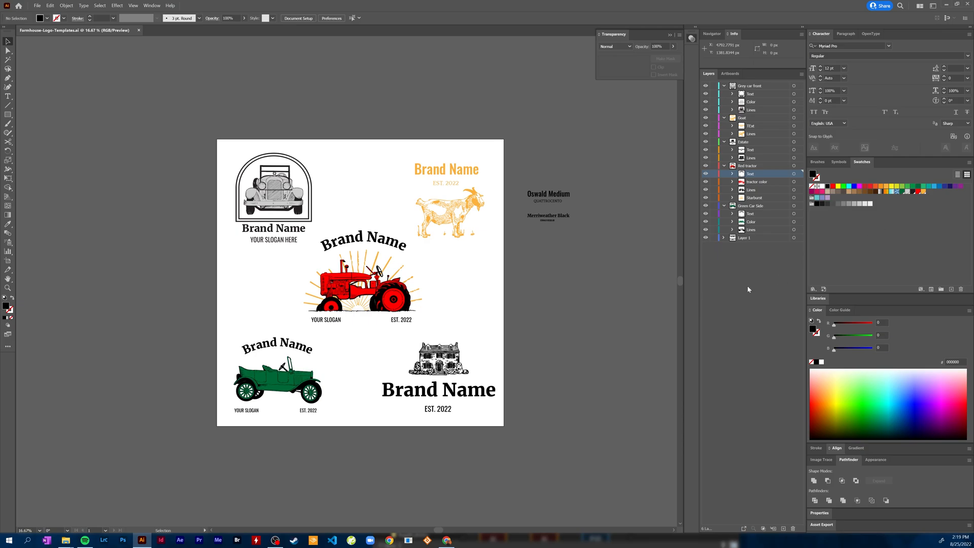
- Change the green car's global swatch to a dark teal of R=0 G=87 B=107, with the preview on
{"action": "scroll", "coordinate": [437, 315], "scroll_direction": "up", "scroll_amount": 3}
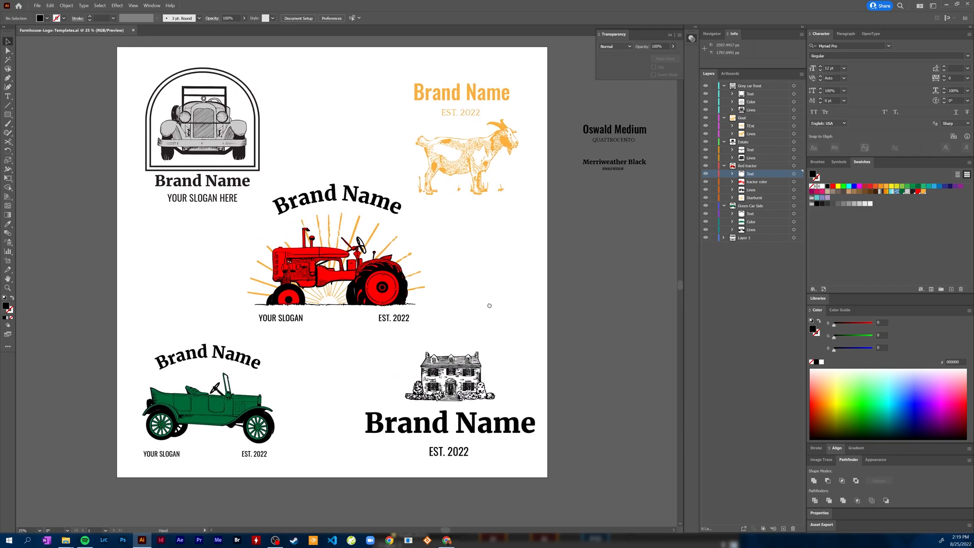
{"action": "left_click_drag", "start_coordinate": [476, 298], "coordinate": [531, 285]}
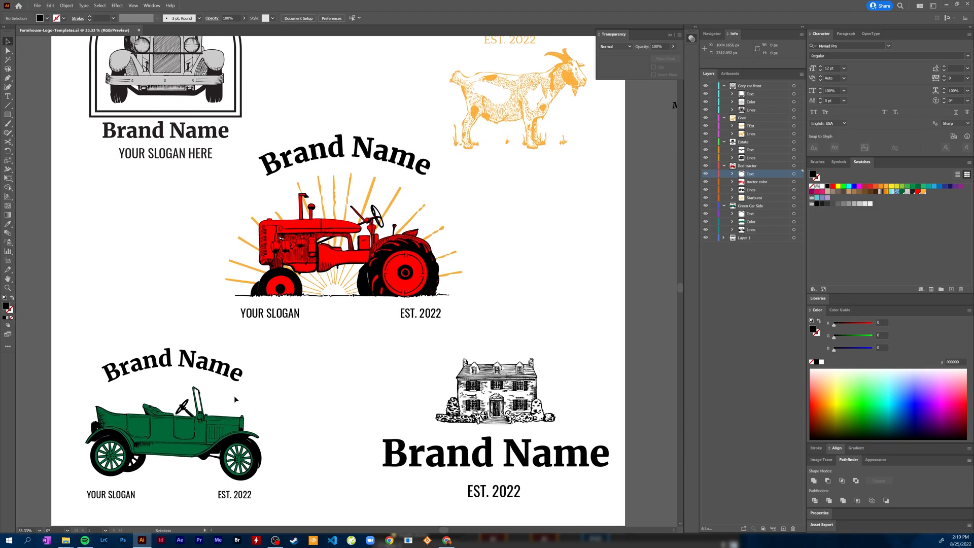
{"action": "double_click", "coordinate": [903, 193]}
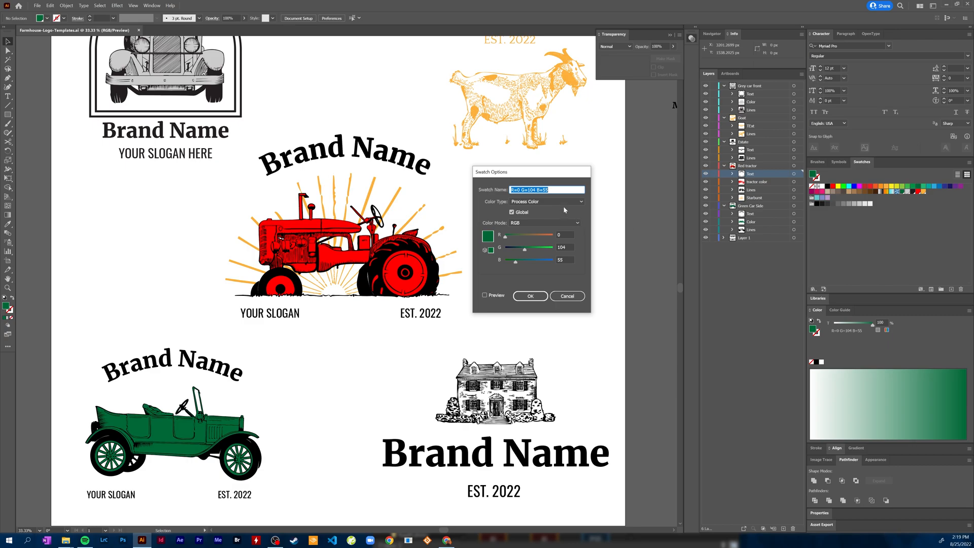
{"action": "mouse_move", "coordinate": [525, 249]}
{"action": "left_mouse_down"}
{"action": "mouse_move", "coordinate": [543, 249]}
{"action": "mouse_move", "coordinate": [525, 262]}
{"action": "left_mouse_up"}
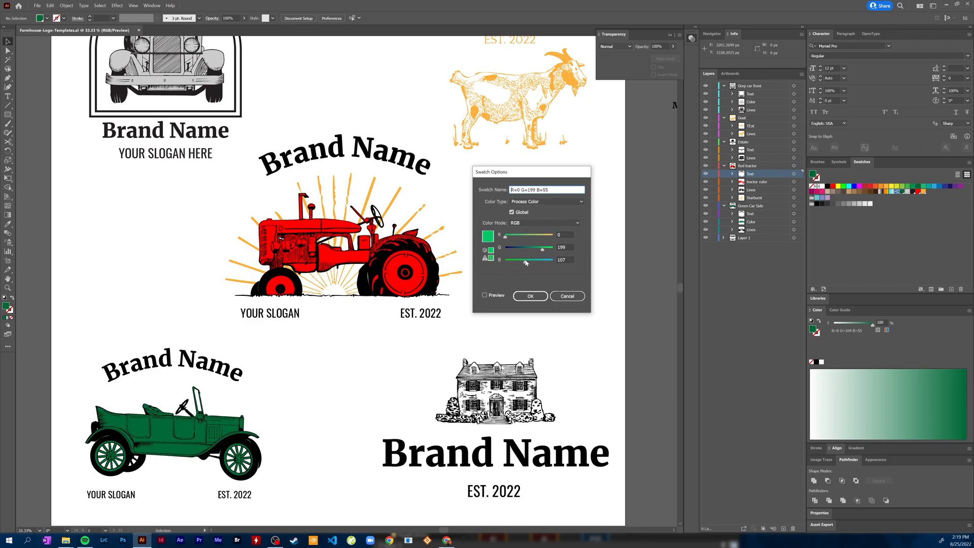
{"action": "left_click", "coordinate": [485, 296]}
{"action": "left_click_drag", "start_coordinate": [518, 251], "coordinate": [523, 248]}
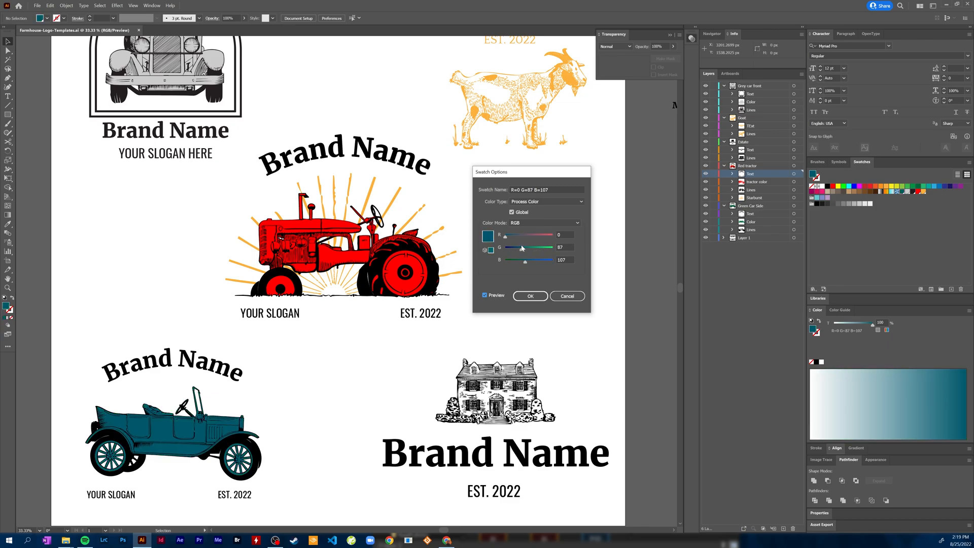
{"action": "left_click", "coordinate": [529, 298]}
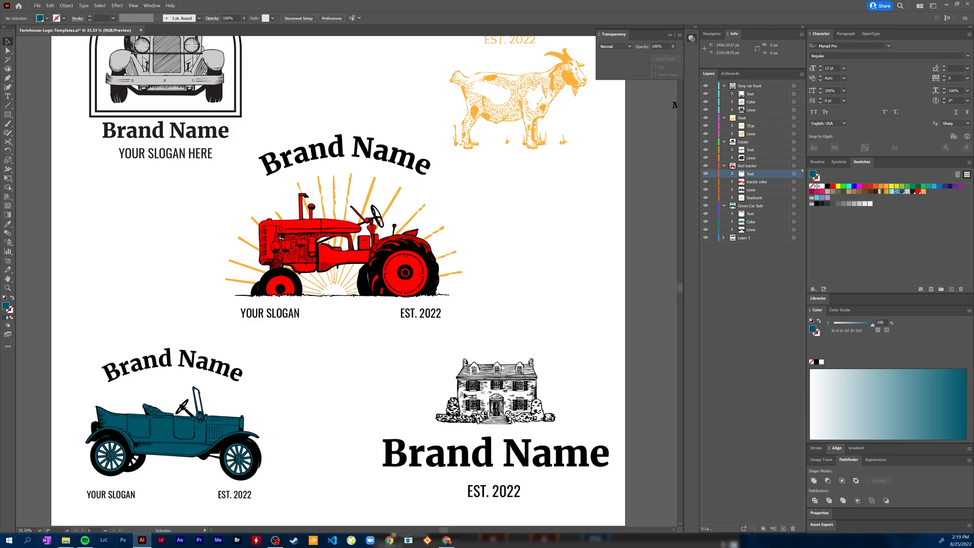
- Try light green and light blue swatches on the side-view car's Color artwork, undo both fills and deselect it
{"action": "left_click_drag", "start_coordinate": [255, 424], "coordinate": [351, 312]}
{"action": "scroll", "coordinate": [274, 318], "scroll_direction": "up", "scroll_amount": 1}
{"action": "left_click_drag", "start_coordinate": [470, 316], "coordinate": [298, 392]}
{"action": "scroll", "coordinate": [548, 265], "scroll_direction": "down", "scroll_amount": 1}
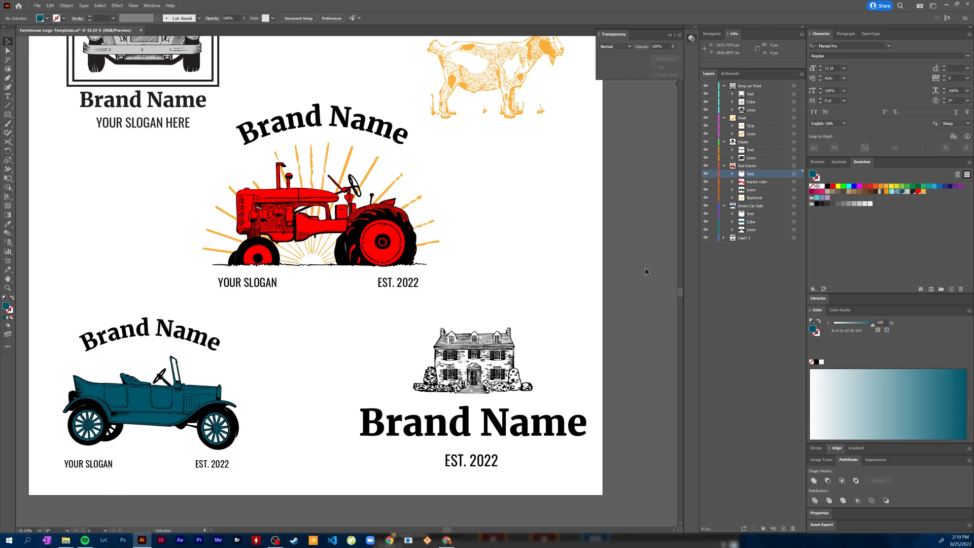
{"action": "left_click", "coordinate": [743, 206]}
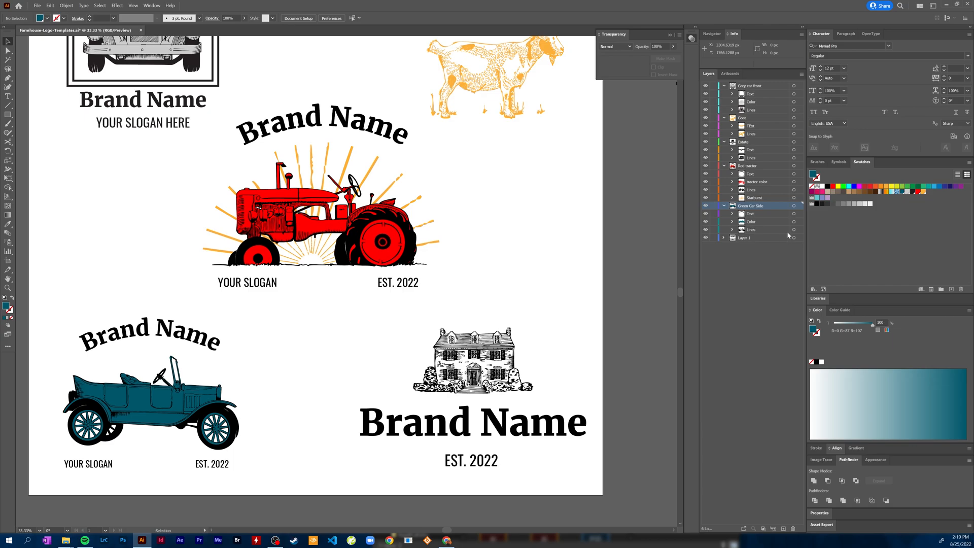
{"action": "left_click", "coordinate": [794, 222]}
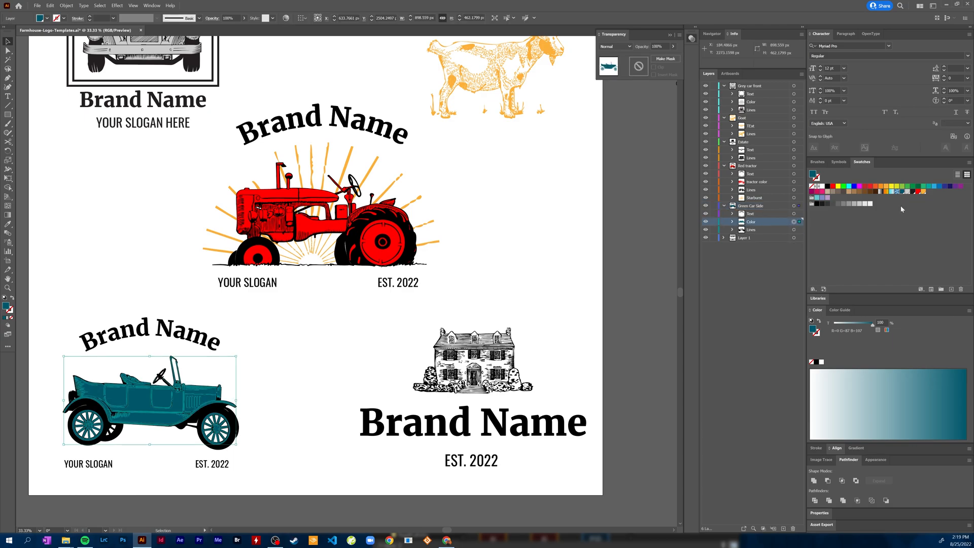
{"action": "left_click", "coordinate": [898, 187]}
{"action": "left_click", "coordinate": [892, 191]}
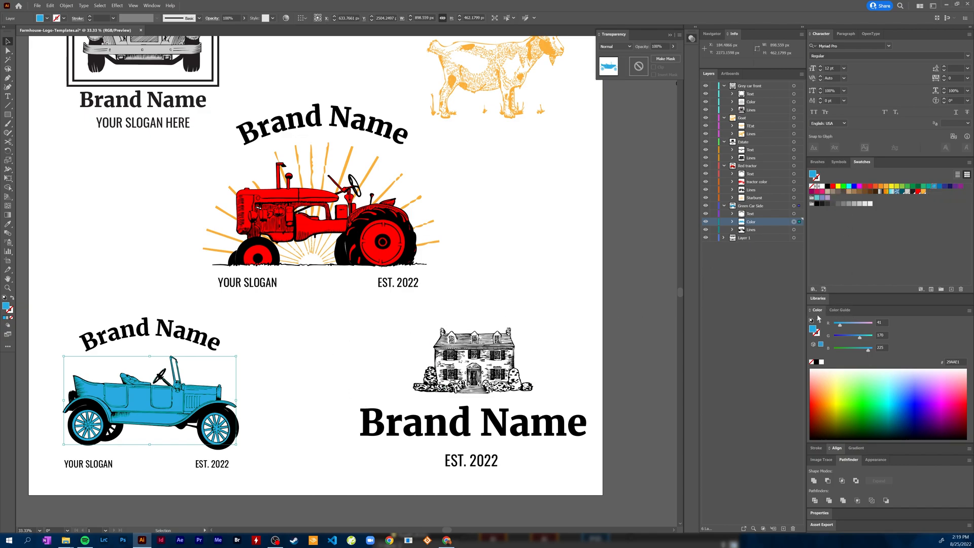
{"action": "key", "text": "ctrl+z"}
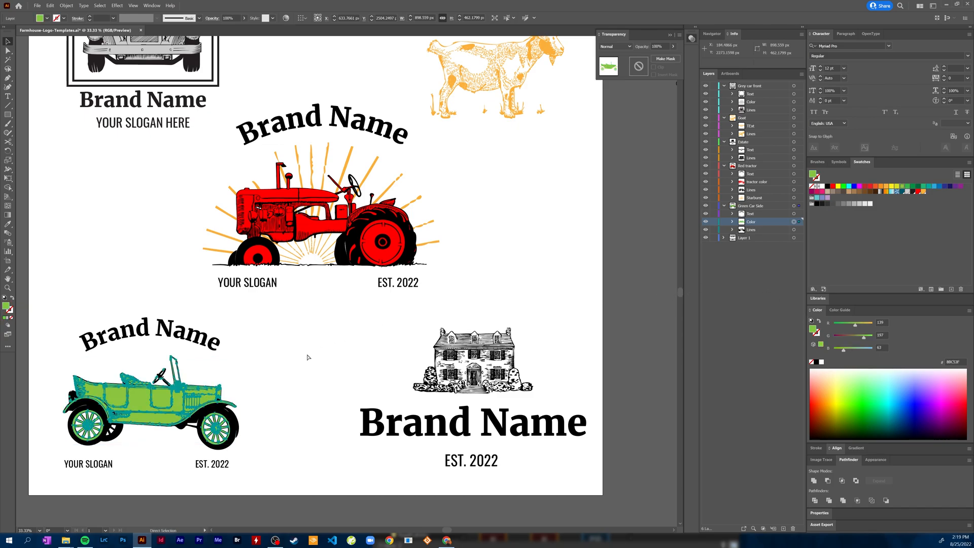
{"action": "key", "text": "ctrl+shift+z"}
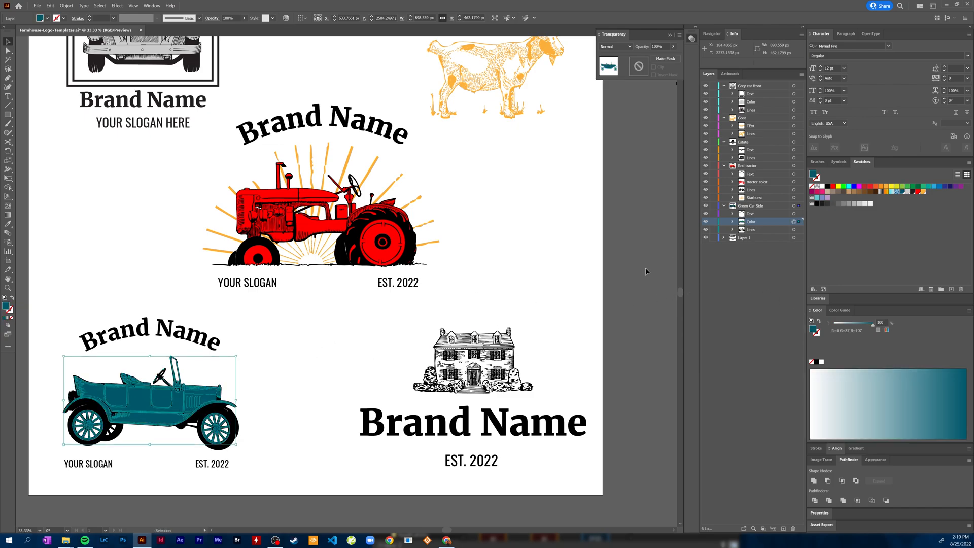
{"action": "left_click", "coordinate": [560, 328]}
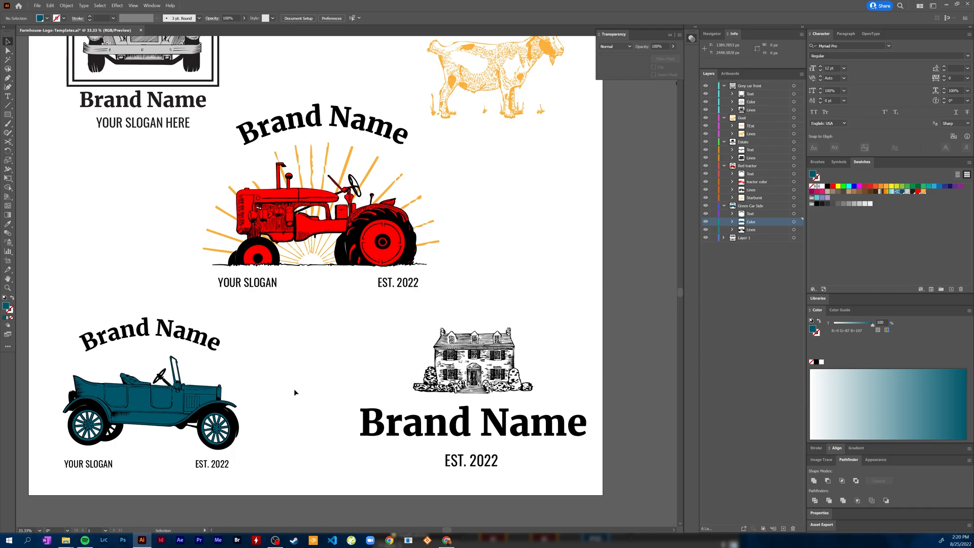
- Duplicate the complete red tractor logo, including its text, onto the empty canvas to the left of the artboard
{"action": "scroll", "coordinate": [294, 389], "scroll_direction": "down", "scroll_amount": 1}
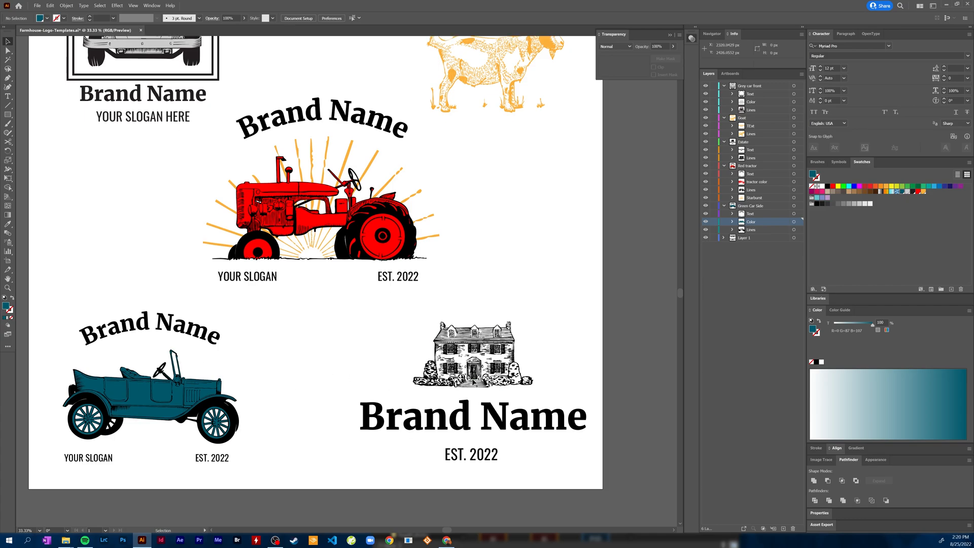
{"action": "scroll", "coordinate": [308, 354], "scroll_direction": "down", "scroll_amount": 1}
{"action": "left_click_drag", "start_coordinate": [390, 311], "coordinate": [386, 372]}
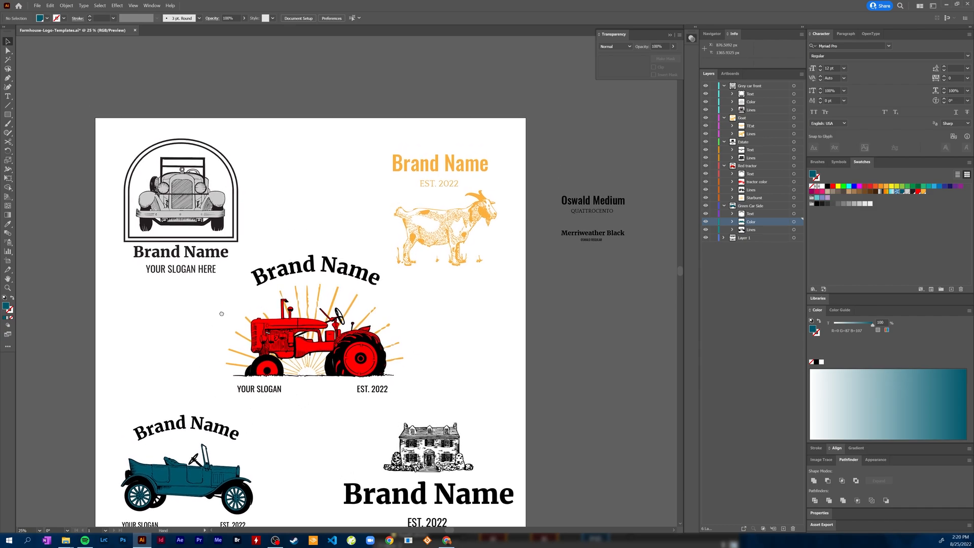
{"action": "left_click_drag", "start_coordinate": [219, 282], "coordinate": [226, 310]}
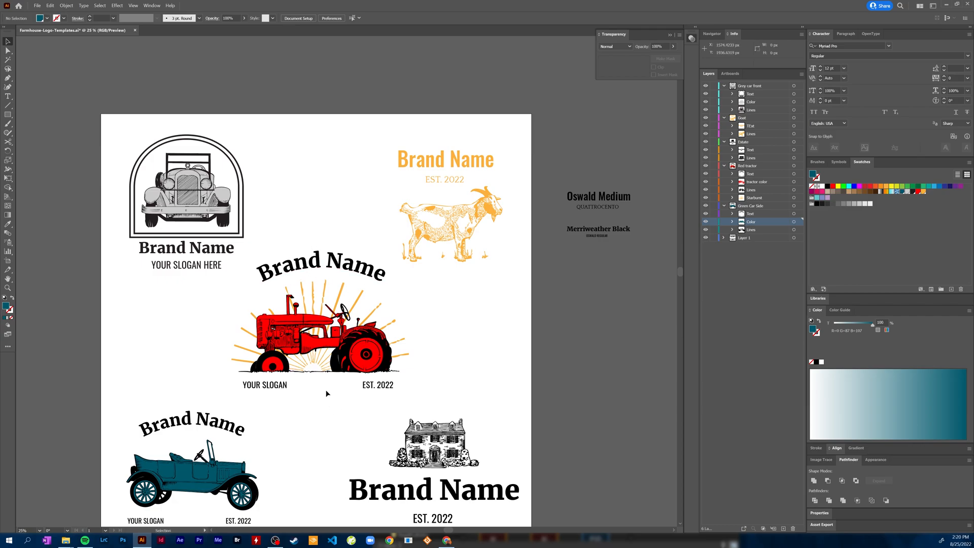
{"action": "scroll", "coordinate": [463, 284], "scroll_direction": "down", "scroll_amount": 3}
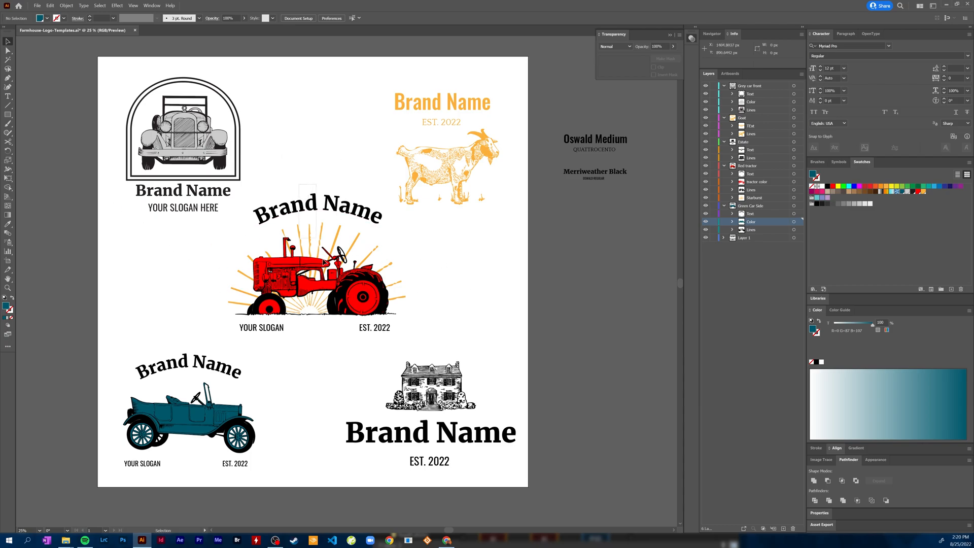
{"action": "left_click", "coordinate": [322, 250]}
{"action": "scroll", "coordinate": [345, 310], "scroll_direction": "down", "scroll_amount": 1}
{"action": "left_click_drag", "start_coordinate": [321, 303], "coordinate": [176, 327]}
{"action": "left_click", "coordinate": [78, 387]}
{"action": "scroll", "coordinate": [176, 294], "scroll_direction": "up", "scroll_amount": 2}
- Group the duplicated logo's tractor and starburst artwork without the text, and move the group slightly up toward the brand name
{"action": "left_click_drag", "start_coordinate": [48, 293], "coordinate": [328, 356]}
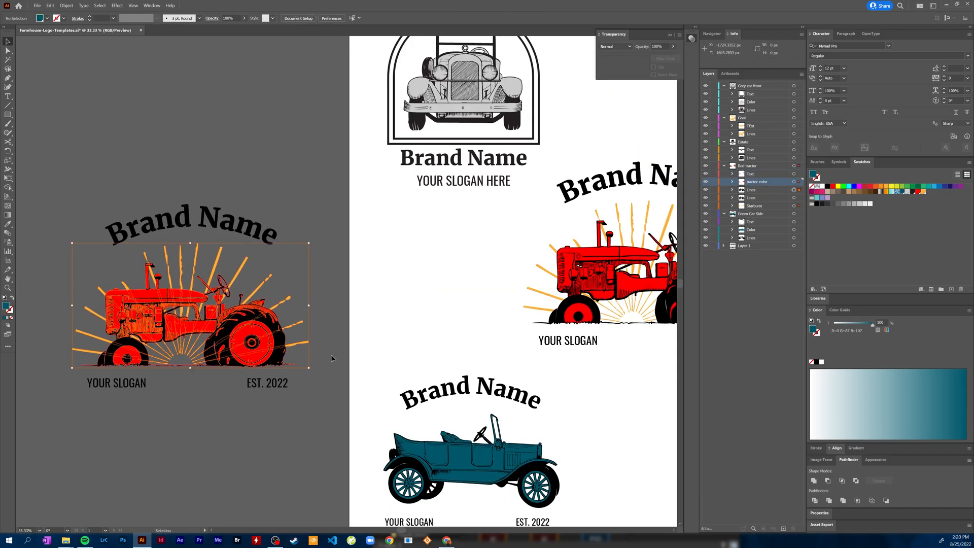
{"action": "left_click", "coordinate": [845, 503]}
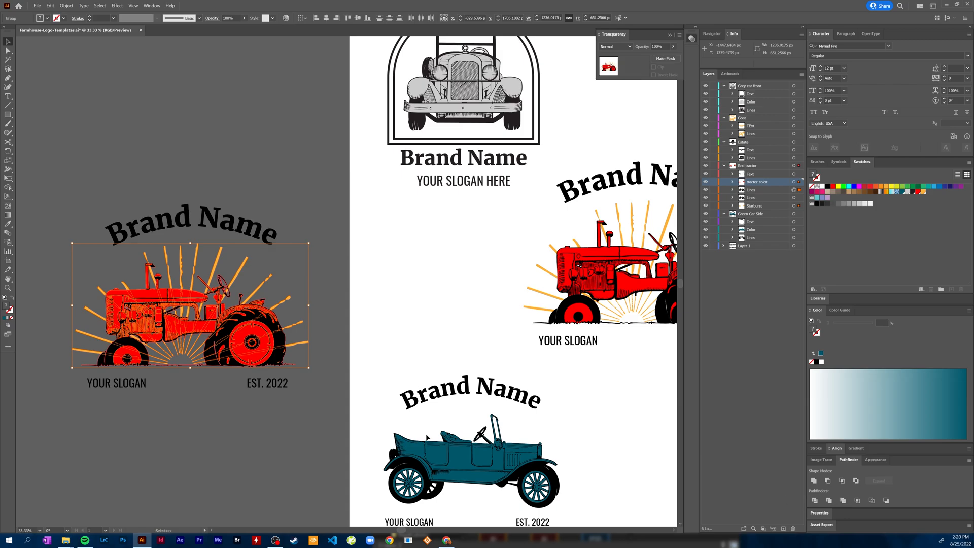
{"action": "left_click", "coordinate": [217, 403]}
{"action": "mouse_move", "coordinate": [259, 366]}
{"action": "left_mouse_down"}
{"action": "mouse_move", "coordinate": [230, 329]}
{"action": "mouse_move", "coordinate": [266, 228]}
{"action": "mouse_move", "coordinate": [248, 153]}
{"action": "mouse_move", "coordinate": [246, 289]}
{"action": "mouse_move", "coordinate": [256, 355]}
{"action": "left_mouse_up"}
{"action": "key", "text": "ctrl+z"}
{"action": "key", "text": "ctrl+z"}
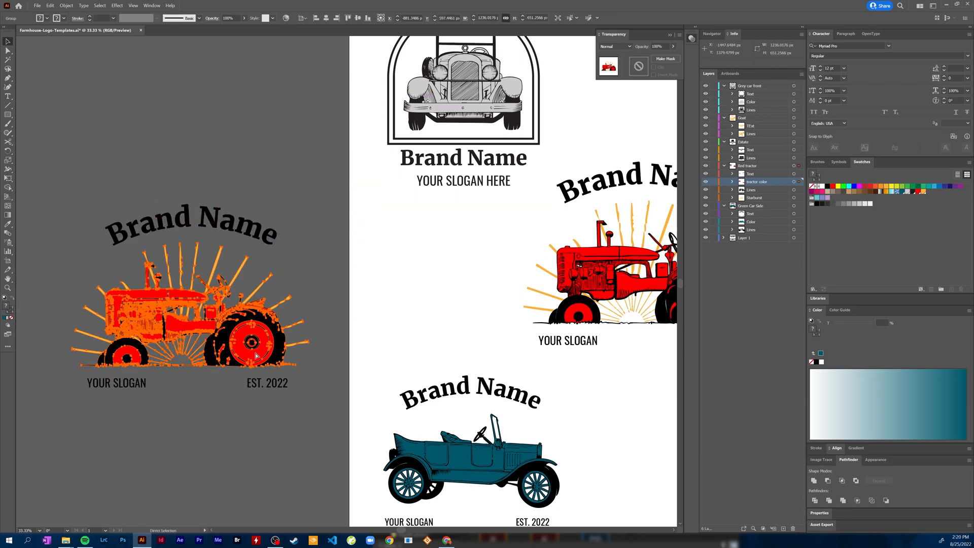
{"action": "left_click", "coordinate": [235, 458]}
{"action": "mouse_move", "coordinate": [126, 313]}
{"action": "left_mouse_down"}
{"action": "mouse_move", "coordinate": [140, 335]}
{"action": "mouse_move", "coordinate": [123, 304]}
{"action": "left_mouse_up"}
{"action": "left_click", "coordinate": [187, 424]}
- Try shifting the tractor group slightly down, isolate it to select a single part, and undo the shift
{"action": "left_click_drag", "start_coordinate": [243, 326], "coordinate": [242, 335]}
{"action": "double_click", "coordinate": [242, 339]}
{"action": "left_click", "coordinate": [243, 339]}
{"action": "left_click", "coordinate": [210, 391]}
{"action": "left_click", "coordinate": [208, 318]}
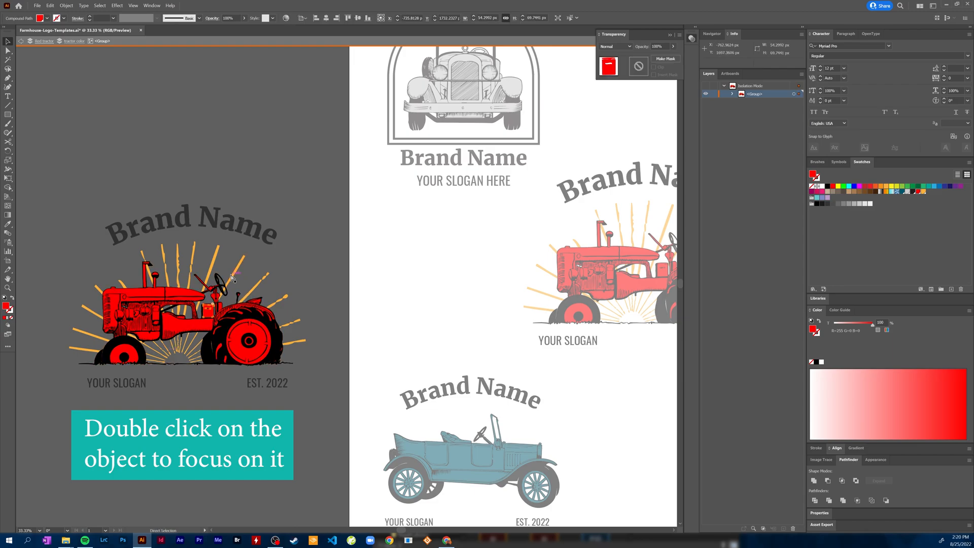
{"action": "key", "text": "ctrl+z"}
{"action": "left_click", "coordinate": [258, 392]}
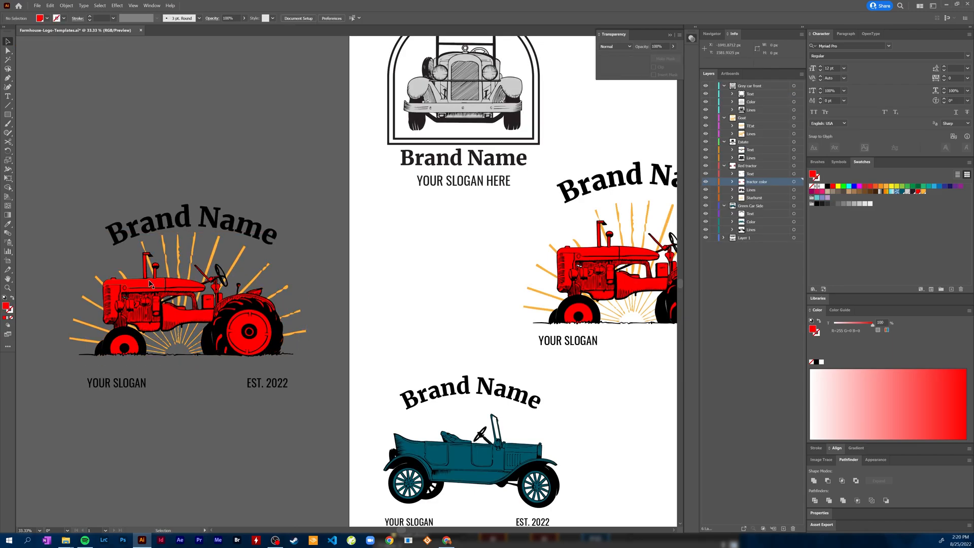
- Isolate the duplicated tractor group and select individual starburst rays inside it
{"action": "left_click", "coordinate": [181, 303]}
{"action": "double_click", "coordinate": [176, 285]}
{"action": "left_click", "coordinate": [180, 269]}
{"action": "left_click", "coordinate": [185, 291]}
{"action": "left_click", "coordinate": [192, 260]}
{"action": "left_click", "coordinate": [214, 248]}
{"action": "left_click", "coordinate": [237, 260]}
{"action": "left_click", "coordinate": [284, 253]}
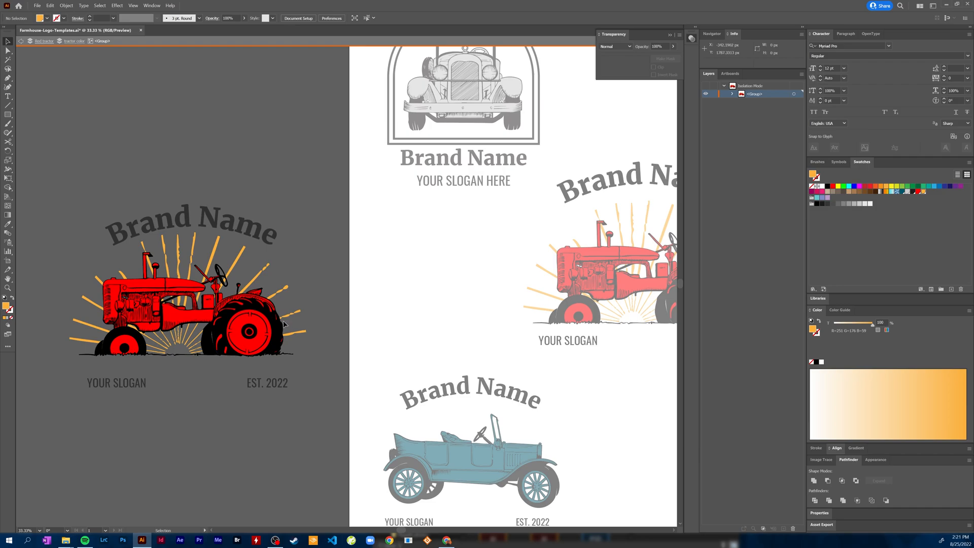
{"action": "left_click", "coordinate": [238, 258]}
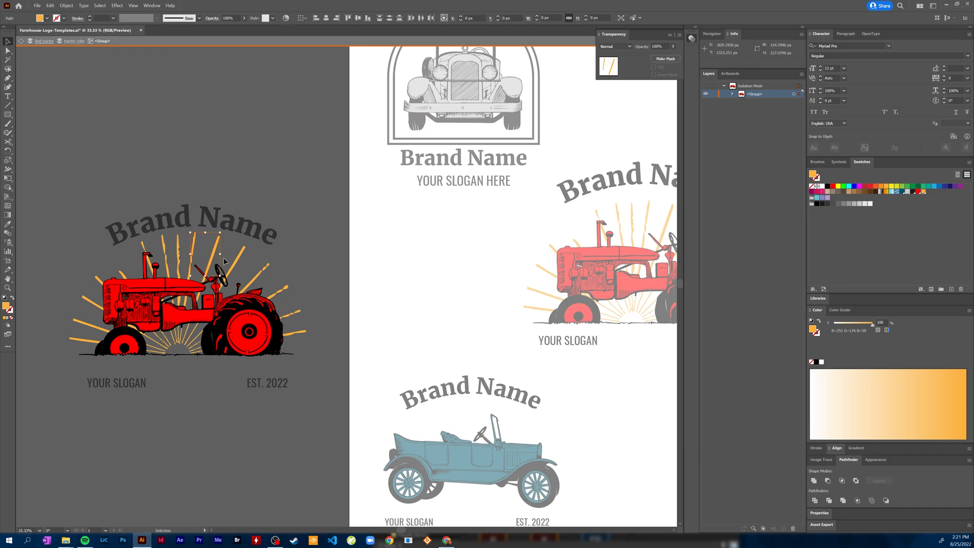
{"action": "left_click", "coordinate": [234, 254]}
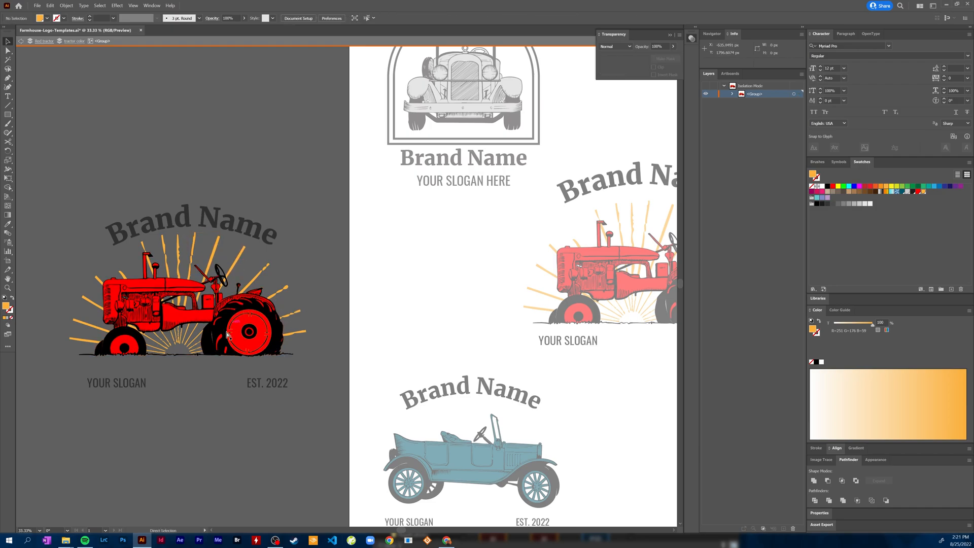
- Leave isolation mode and save the file, then select the duplicated tractor group as a whole
{"action": "double_click", "coordinate": [303, 270]}
{"action": "key", "text": "ctrl+s"}
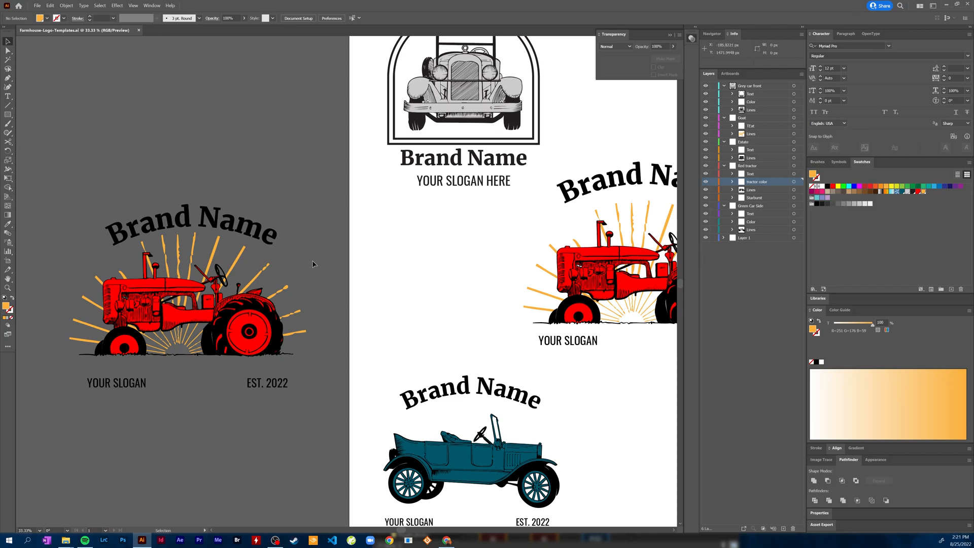
{"action": "left_click", "coordinate": [201, 321]}
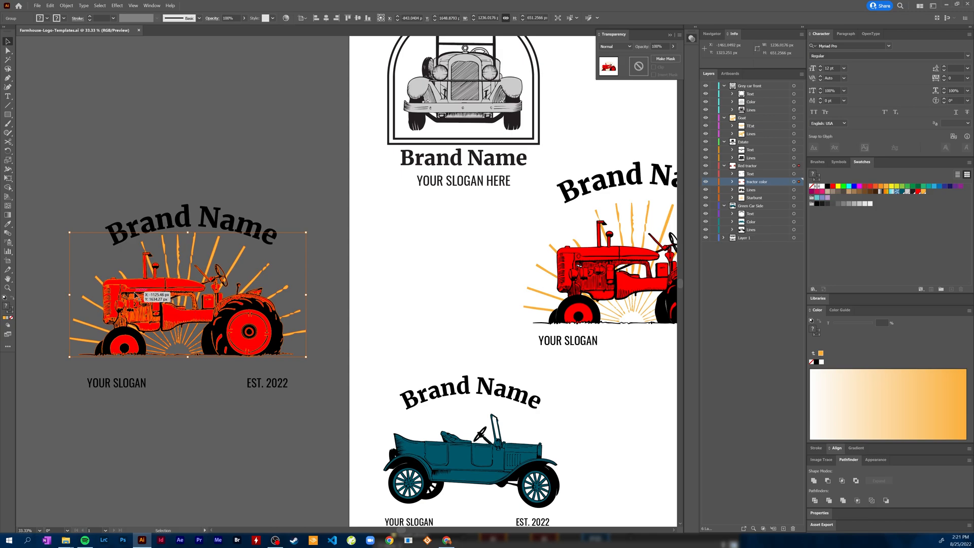
- Isolate the duplicated tractor group, pick one starburst ray and select all the rays that share its fill color
{"action": "double_click", "coordinate": [184, 320]}
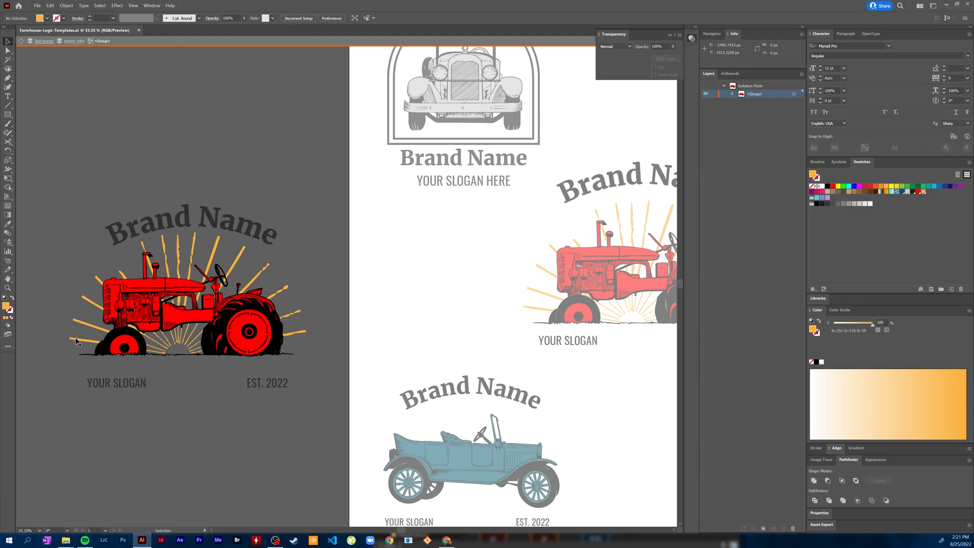
{"action": "left_click", "coordinate": [177, 250]}
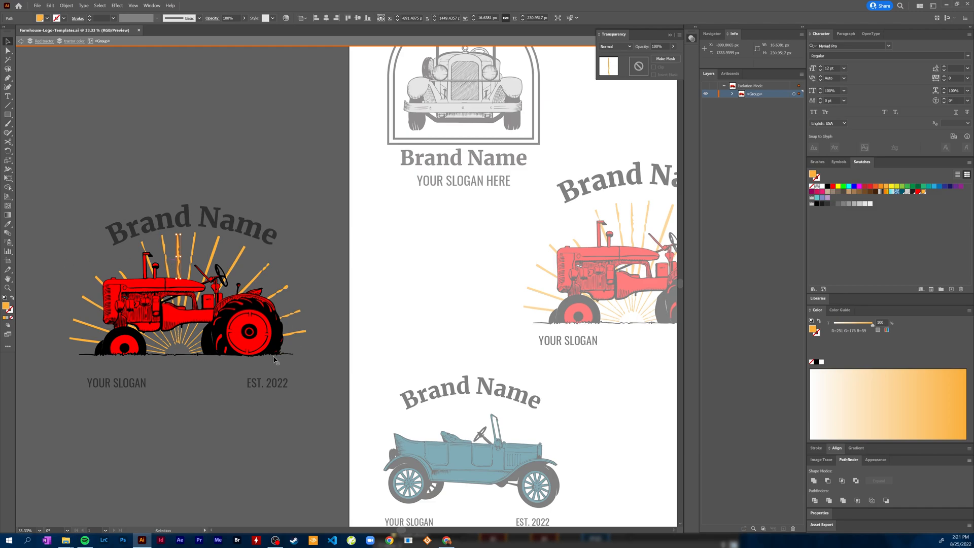
{"action": "left_click", "coordinate": [101, 5]}
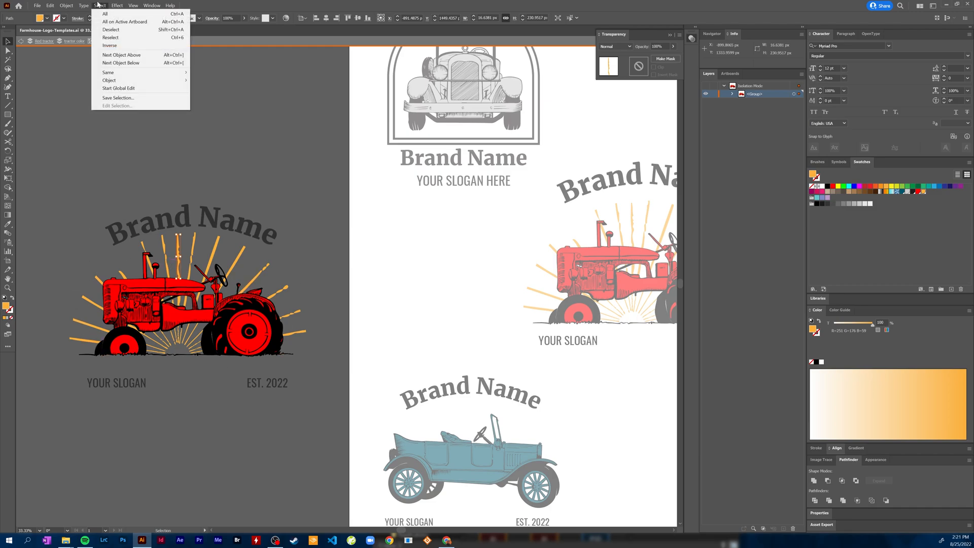
{"action": "mouse_move", "coordinate": [137, 73]}
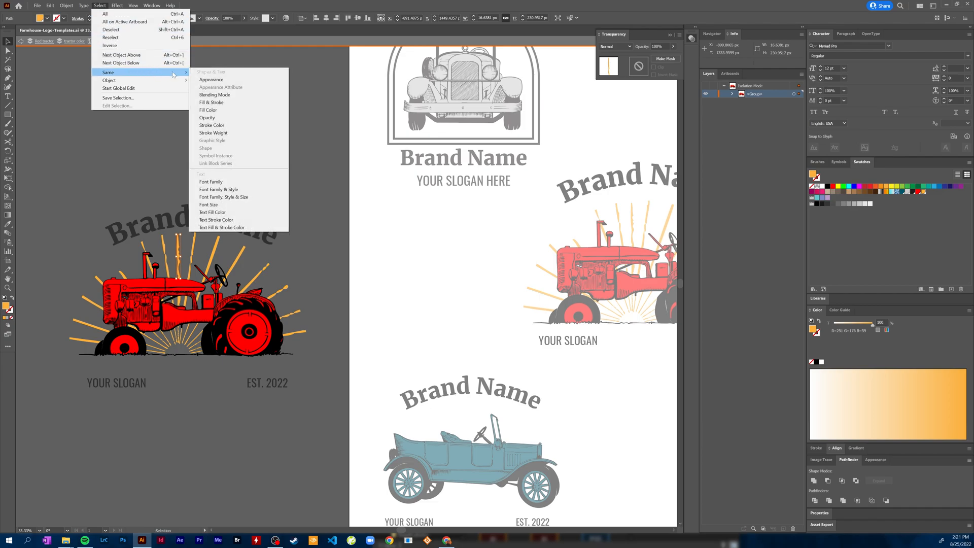
{"action": "left_click", "coordinate": [213, 117]}
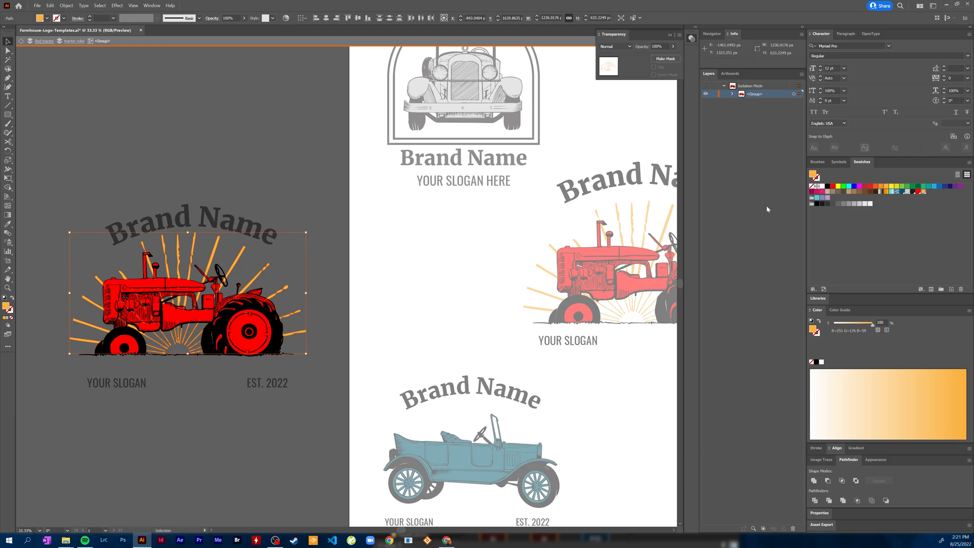
- Recolor the selected starburst rays teal (00A99D), undo the extra swatch change, and leave isolation mode
{"action": "left_click", "coordinate": [929, 188]}
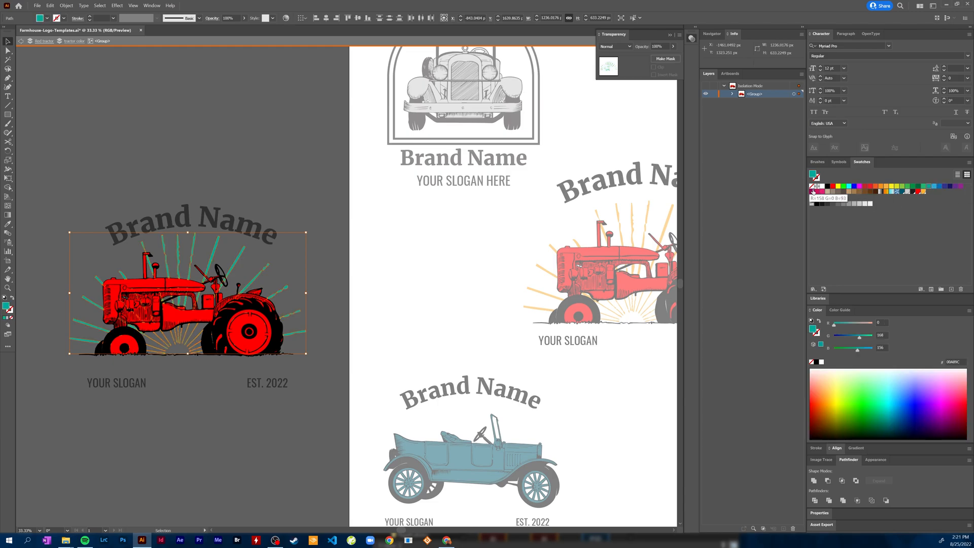
{"action": "left_click", "coordinate": [870, 187]}
{"action": "key", "text": "ctrl+z"}
{"action": "left_click", "coordinate": [333, 262]}
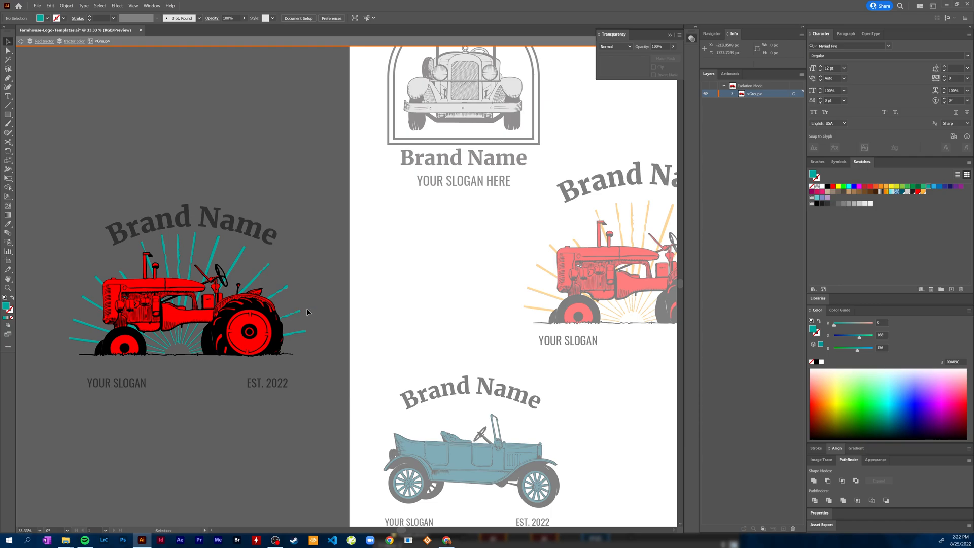
{"action": "double_click", "coordinate": [327, 289]}
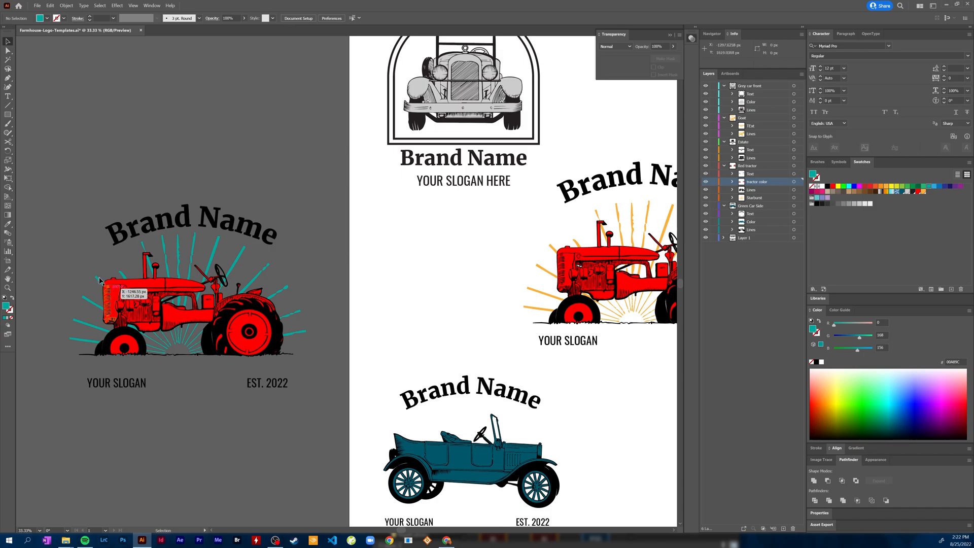
- Isolate the text group of the grey car logo and replace its brand name with "Edify & co."
{"action": "scroll", "coordinate": [246, 348], "scroll_direction": "down", "scroll_amount": 1}
{"action": "left_click_drag", "start_coordinate": [202, 402], "coordinate": [207, 330]}
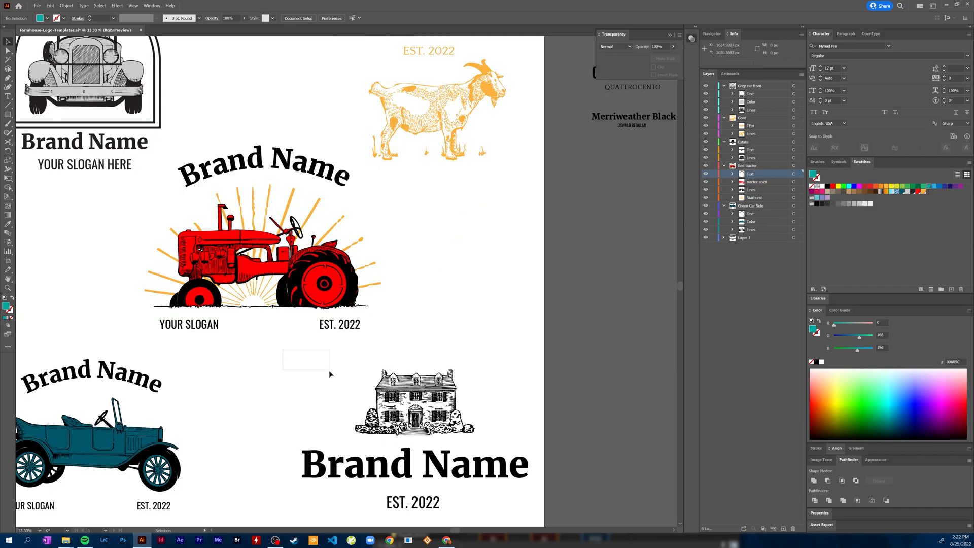
{"action": "left_click_drag", "start_coordinate": [278, 345], "coordinate": [330, 328]}
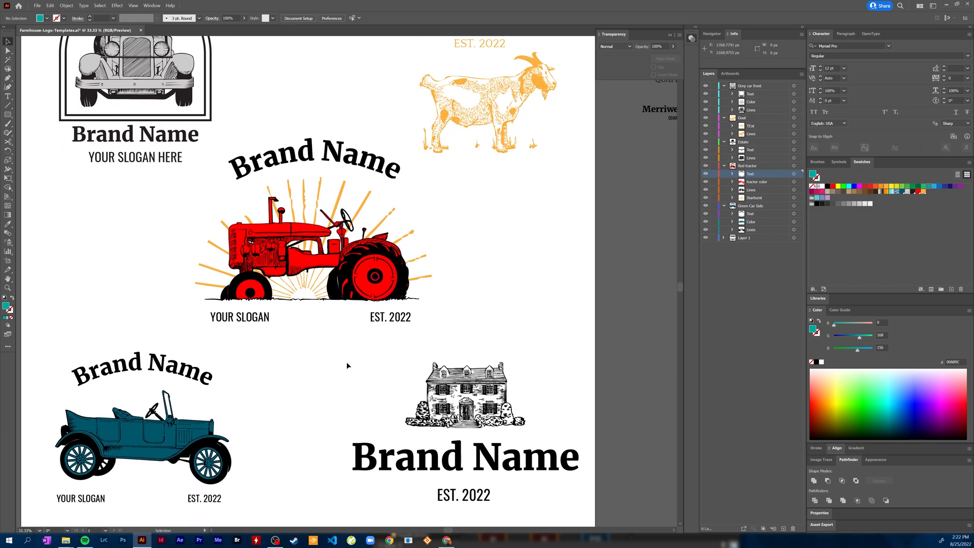
{"action": "left_click_drag", "start_coordinate": [166, 252], "coordinate": [309, 384]}
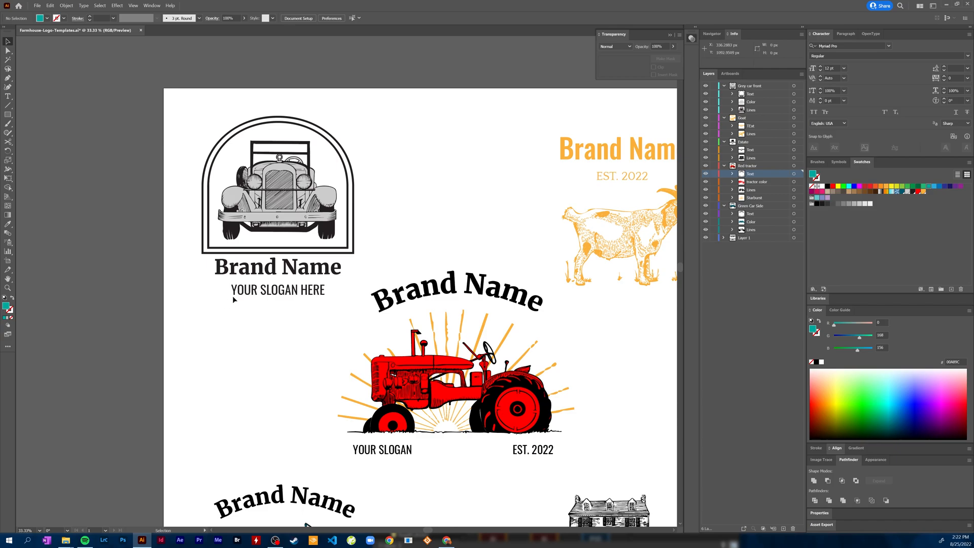
{"action": "double_click", "coordinate": [257, 268]}
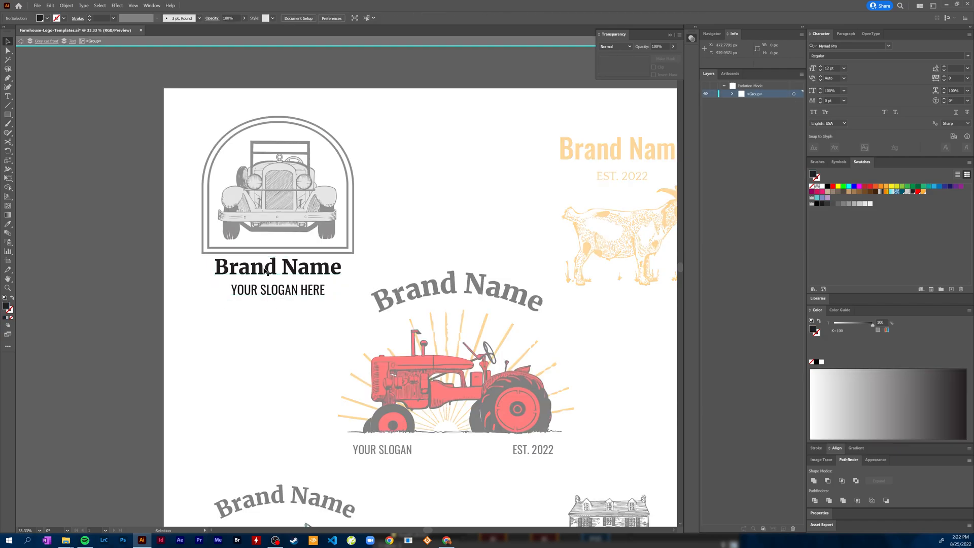
{"action": "triple_click", "coordinate": [225, 272]}
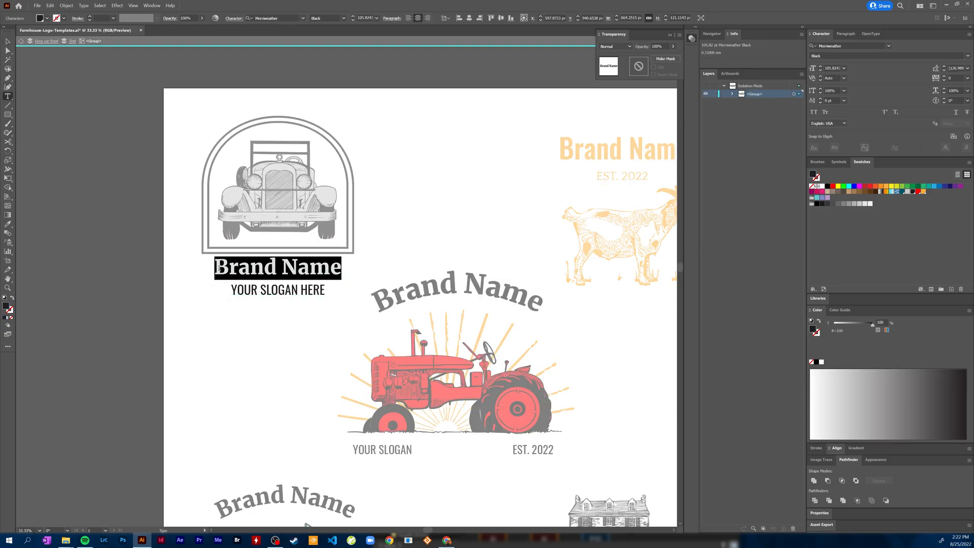
{"action": "type", "text": "Edify"}
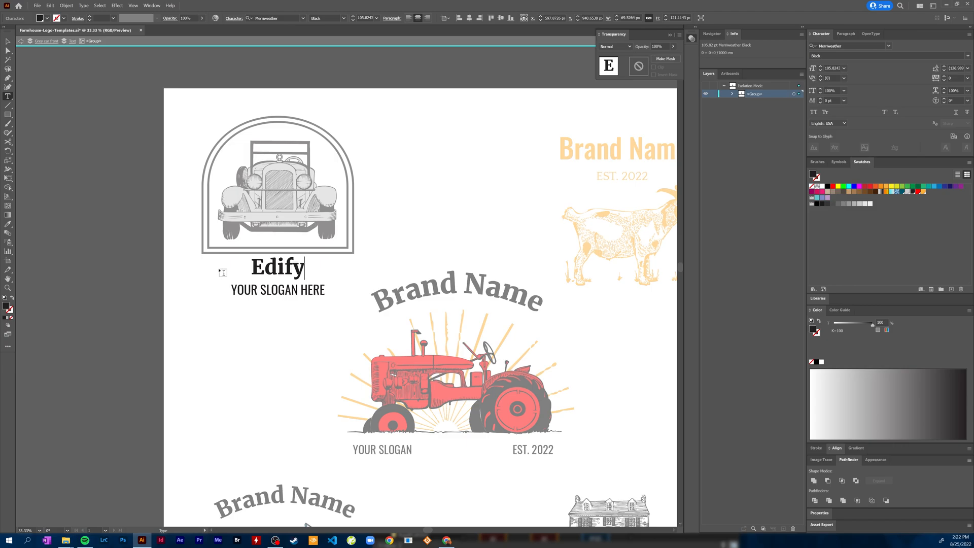
{"action": "type", "text": " & co."}
{"action": "left_click", "coordinate": [261, 320], "text": "ctrl"}
- Replace the slogan under "Edify & co." with "MAKE COOL LOGOS" and leave isolation mode
{"action": "triple_click", "coordinate": [283, 290]}
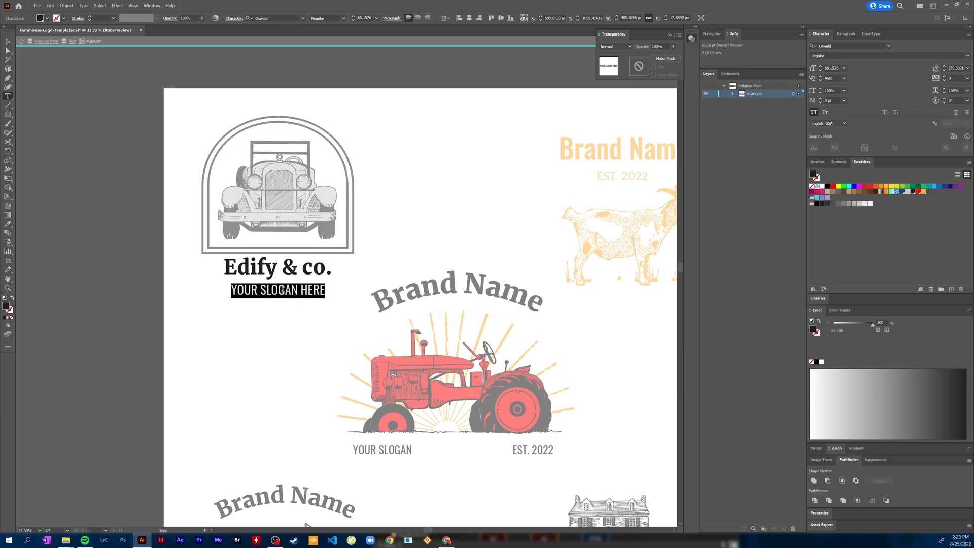
{"action": "type", "text": "MAKE COOL STUFF"}
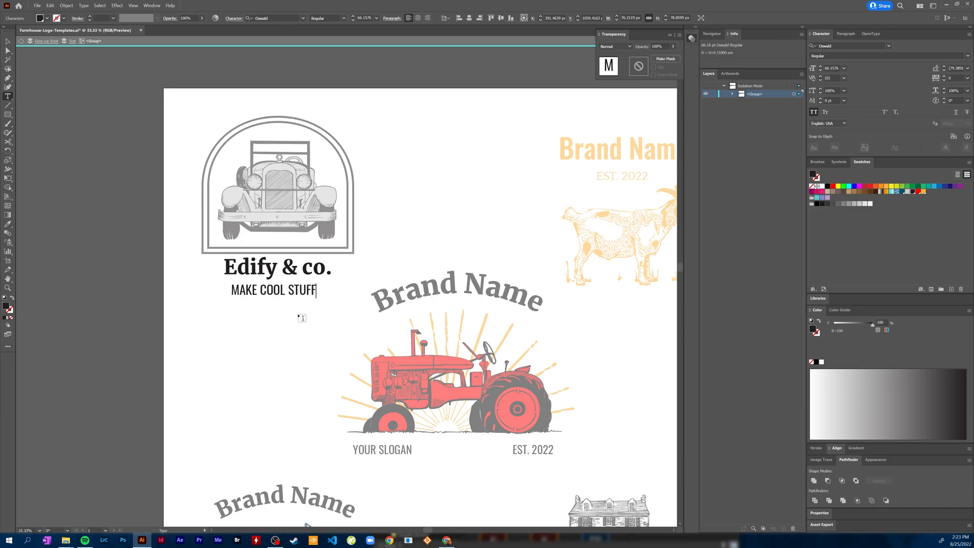
{"action": "key", "text": "BackSpace"}
{"action": "key", "text": "BackSpace"}
{"action": "key", "text": "BackSpace"}
{"action": "key", "text": "BackSpace"}
{"action": "key", "text": "BackSpace"}
{"action": "type", "text": "LOGOS"}
{"action": "left_click", "coordinate": [274, 317], "text": "ctrl"}
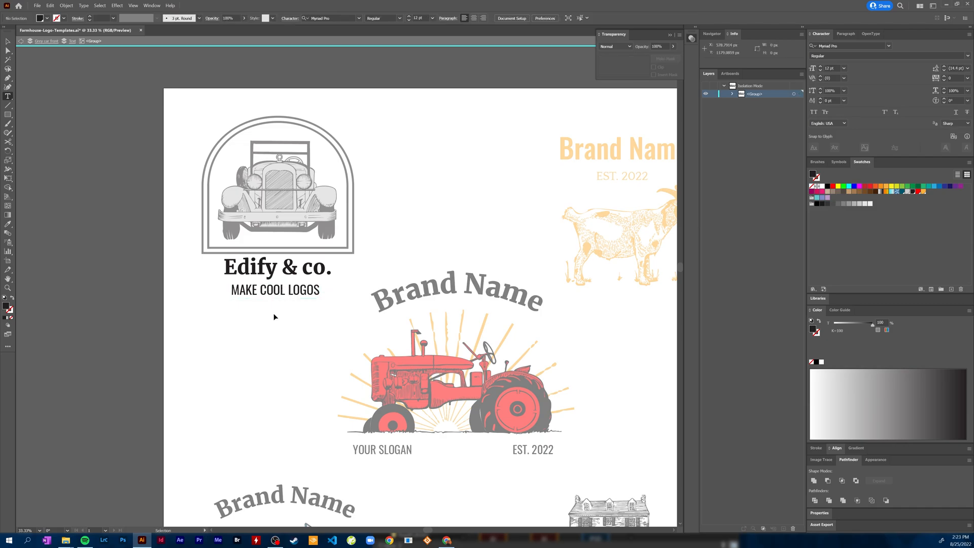
{"action": "key", "text": "v"}
{"action": "double_click", "coordinate": [245, 320]}
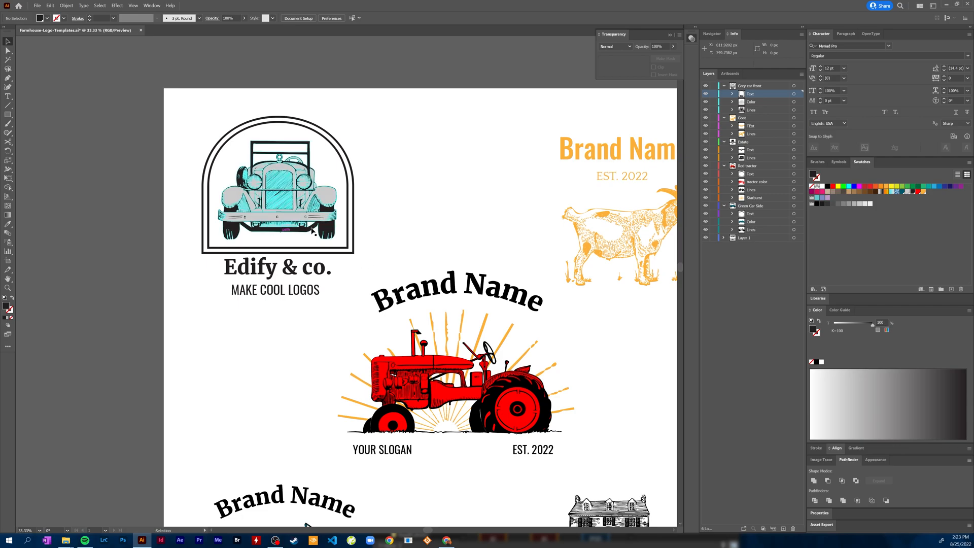
- Hide the grey car front's Lines layer and fill all artwork on its Color layer with near-black 1A1A1A
{"action": "left_click", "coordinate": [315, 208]}
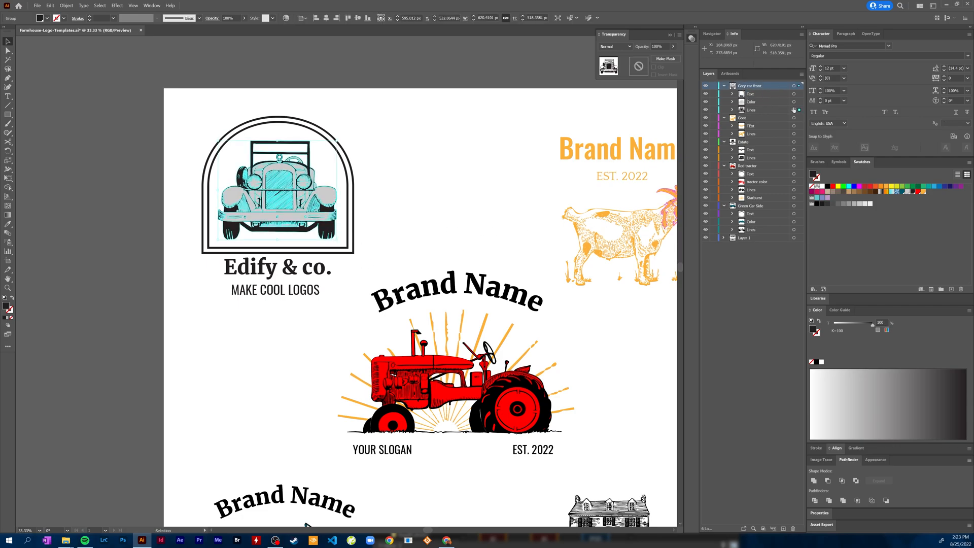
{"action": "left_click", "coordinate": [705, 110]}
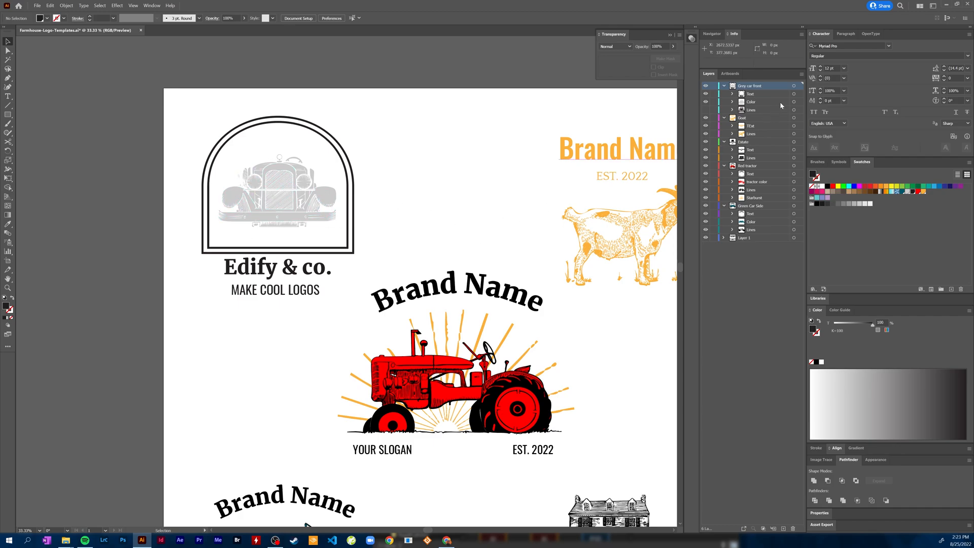
{"action": "left_click", "coordinate": [794, 102]}
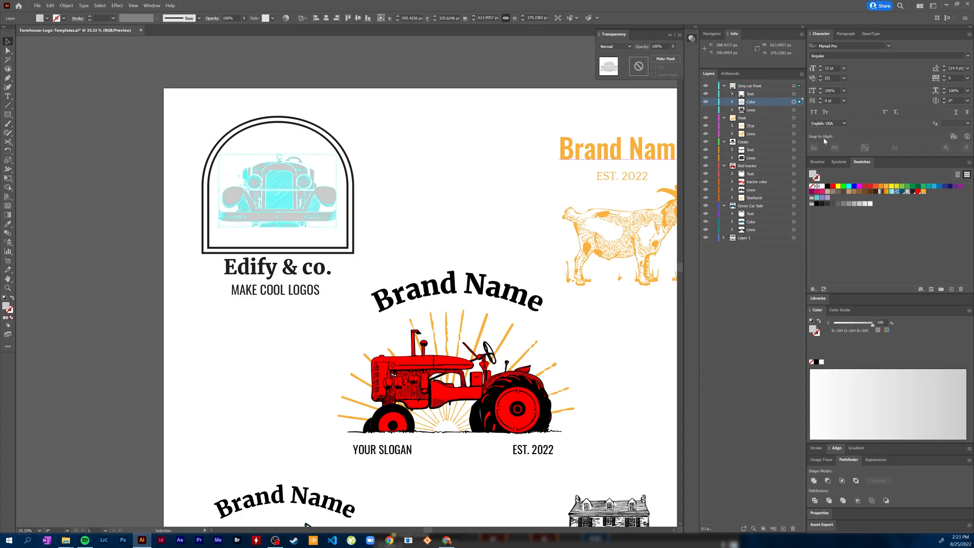
{"action": "left_click", "coordinate": [828, 203]}
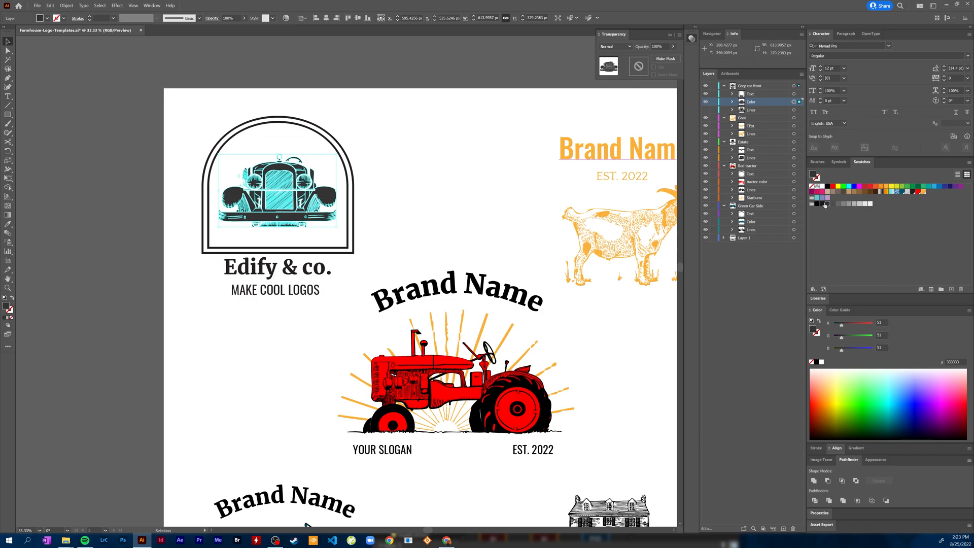
{"action": "left_click", "coordinate": [823, 204]}
{"action": "left_click", "coordinate": [416, 202]}
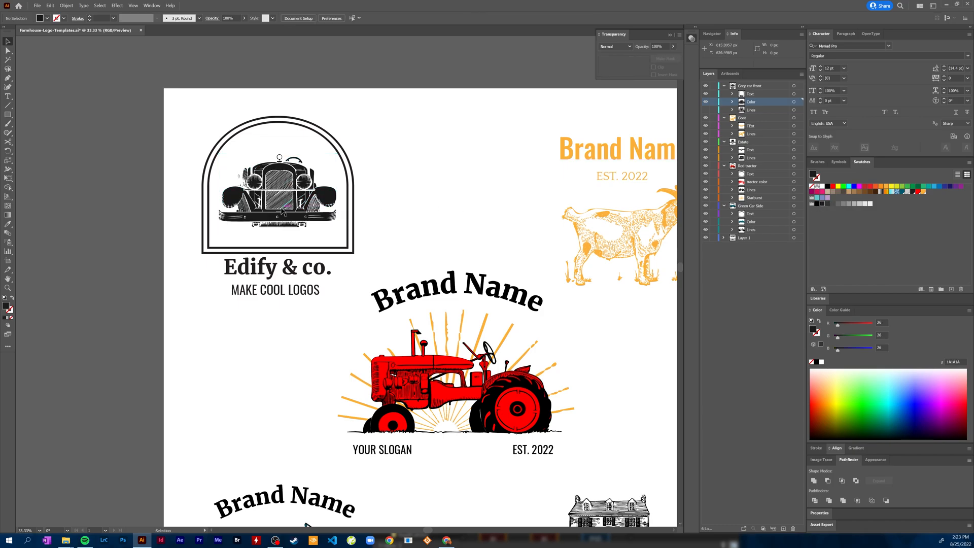
- Delete the arched frame around the front-view car and move the brand name and slogan up closer to the car
{"action": "scroll", "coordinate": [282, 211], "scroll_direction": "down", "scroll_amount": 1}
{"action": "scroll", "coordinate": [264, 210], "scroll_direction": "up", "scroll_amount": 3}
{"action": "scroll", "coordinate": [361, 210], "scroll_direction": "down", "scroll_amount": 1}
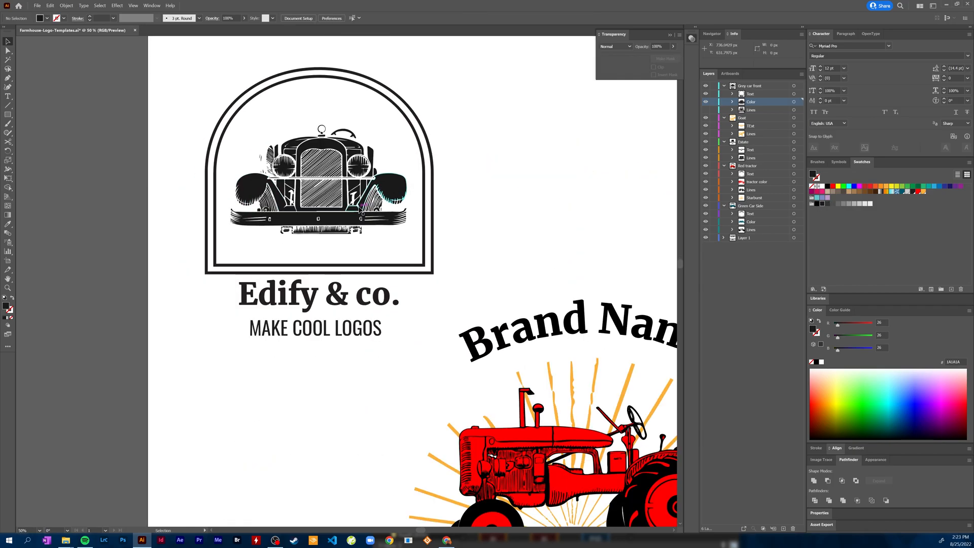
{"action": "left_click", "coordinate": [335, 274]}
{"action": "key", "text": "Delete"}
{"action": "left_click_drag", "start_coordinate": [305, 301], "coordinate": [309, 267]}
{"action": "key", "text": "ctrl+minus"}
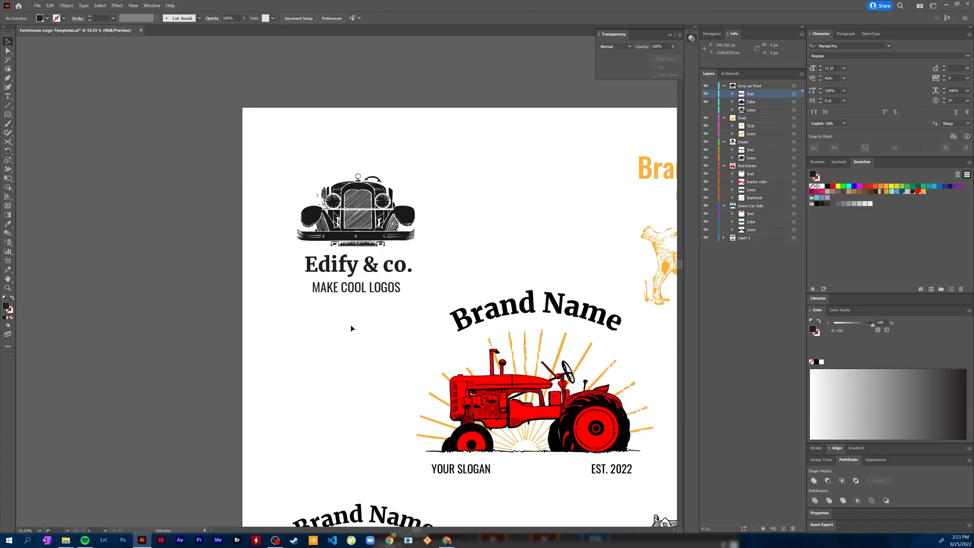
- Show the Color layer of the side-view car logo and select all the artwork on it
{"action": "scroll", "coordinate": [349, 313], "scroll_direction": "down", "scroll_amount": 1}
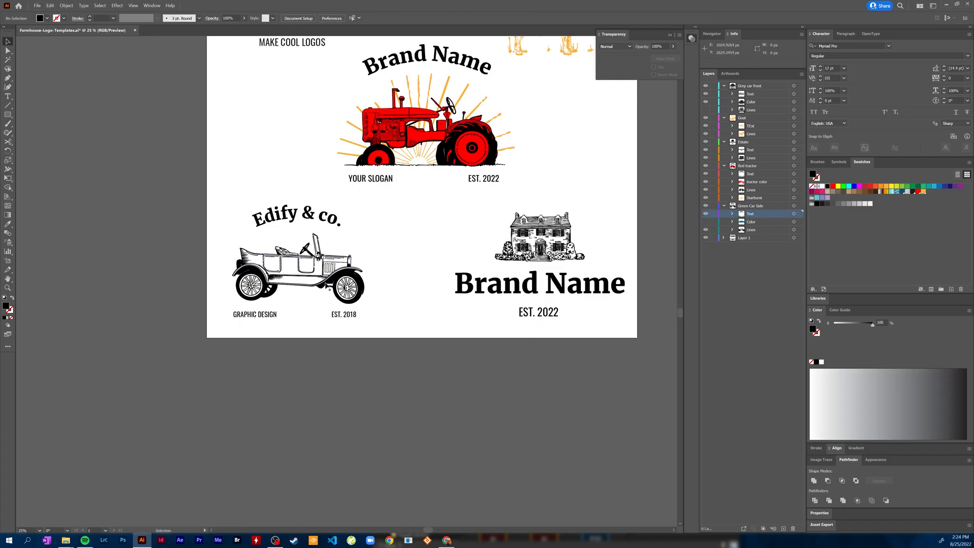
{"action": "left_click", "coordinate": [350, 268]}
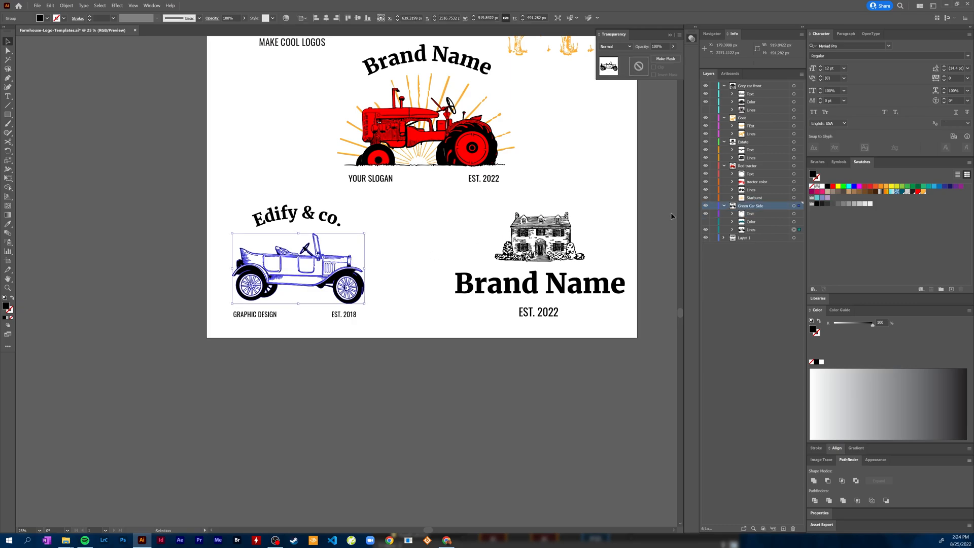
{"action": "left_click", "coordinate": [706, 222]}
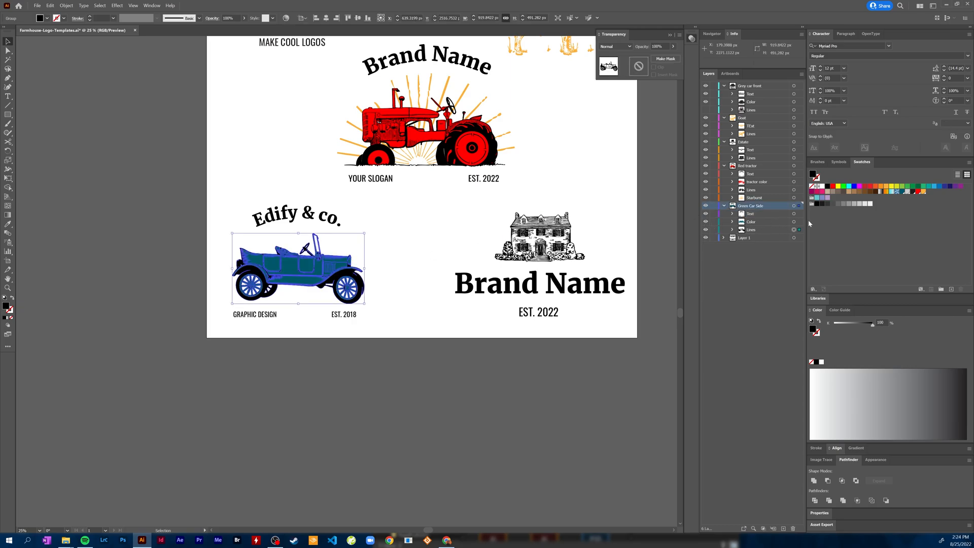
{"action": "left_click", "coordinate": [794, 223]}
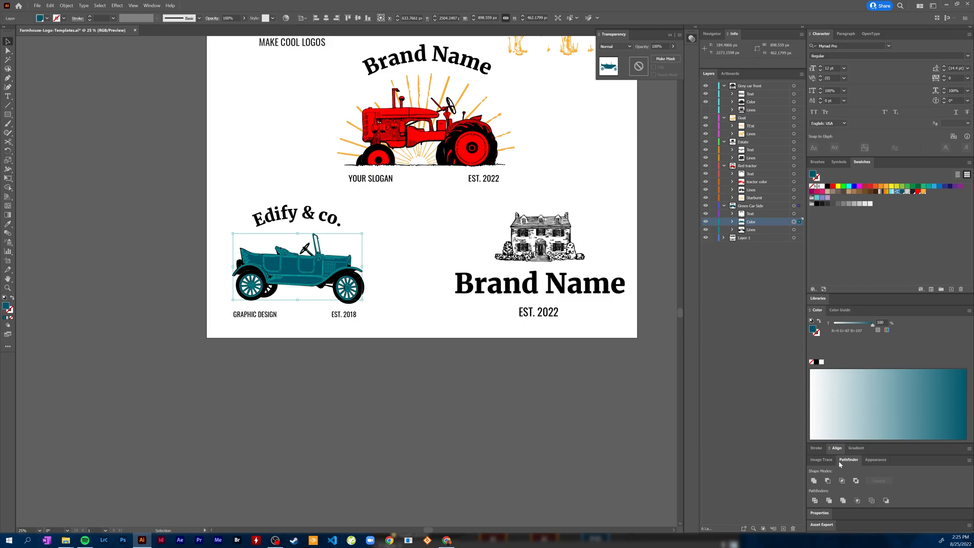
- Fill the side-view car's color artwork with a linear gradient running from teal to near-black
{"action": "left_click", "coordinate": [854, 449]}
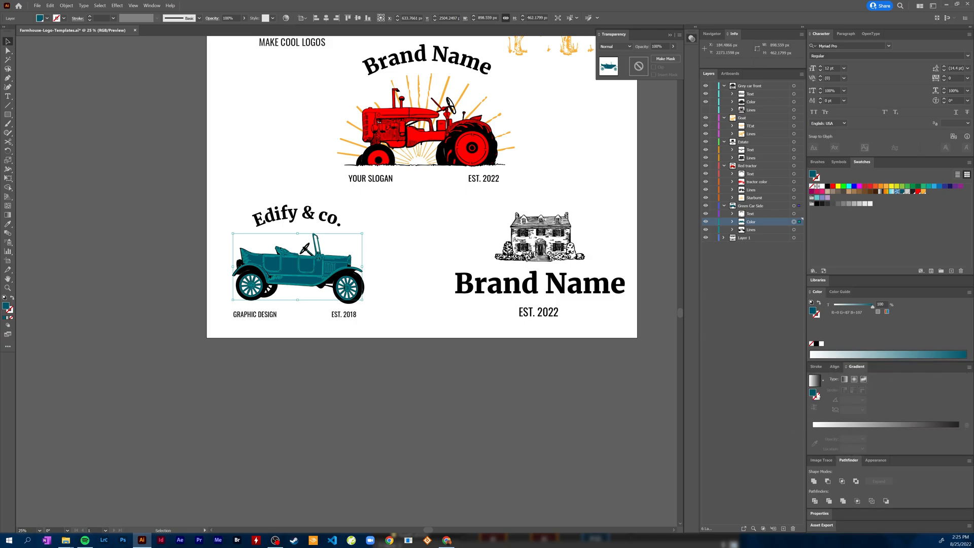
{"action": "left_click", "coordinate": [813, 428]}
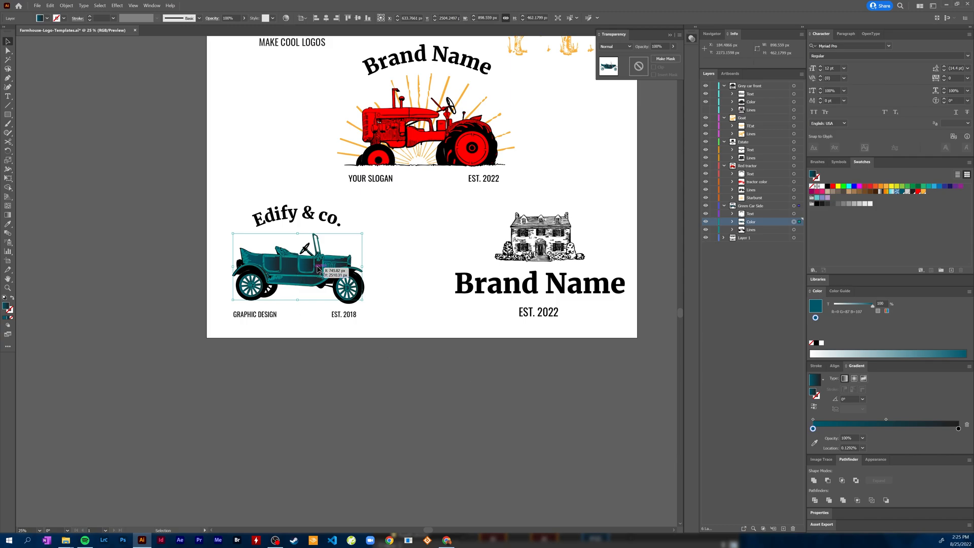
{"action": "left_click_drag", "start_coordinate": [814, 429], "coordinate": [812, 431]}
- Redirect the gradient as one diagonal sweep across the whole car, from upper right to lower left at about -150°, and deselect it
{"action": "key", "text": "g"}
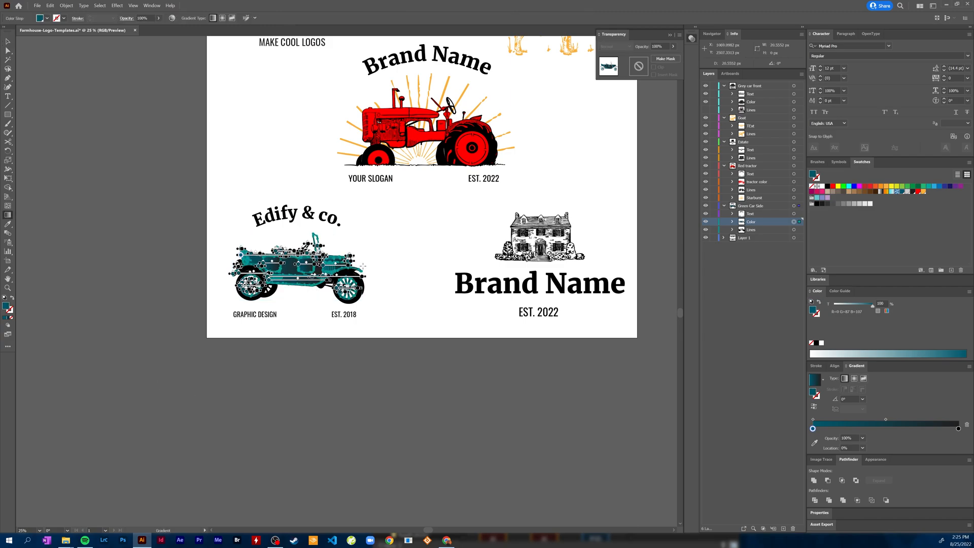
{"action": "left_click_drag", "start_coordinate": [382, 221], "coordinate": [195, 326]}
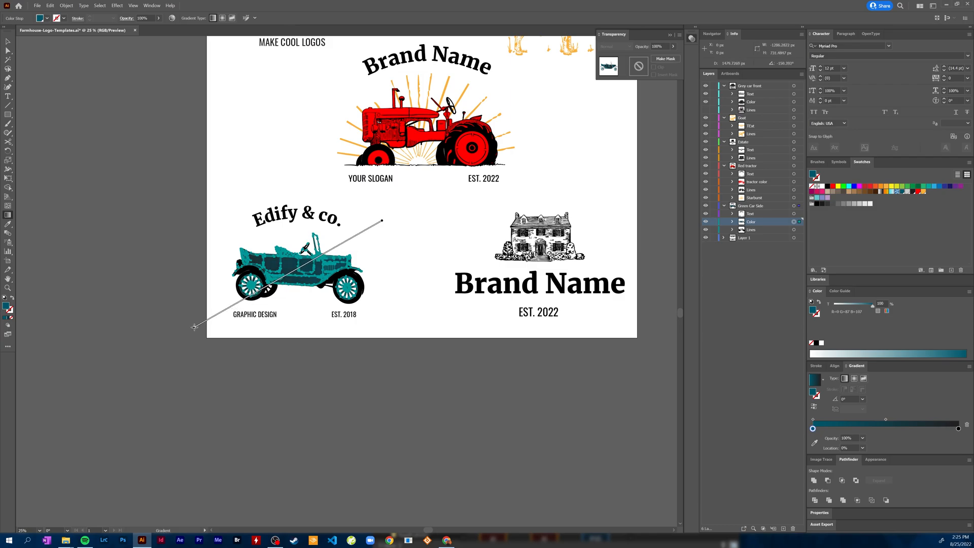
{"action": "left_click", "coordinate": [401, 305], "text": "ctrl"}
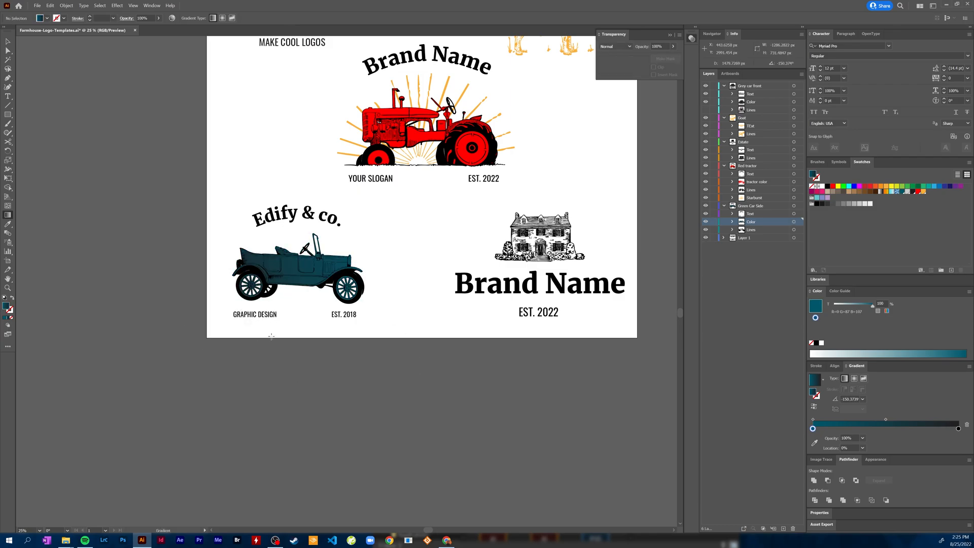
{"action": "key", "text": "v"}
{"action": "scroll", "coordinate": [311, 266], "scroll_direction": "up", "scroll_amount": 4}
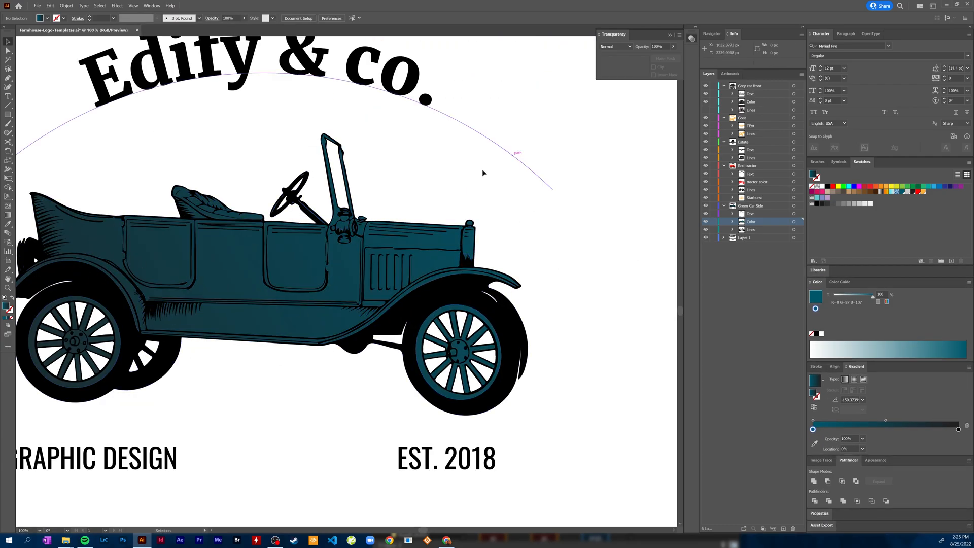
- Select all artwork on the red tractor's color layer and fill it with a linear gradient from red to near-black
{"action": "scroll", "coordinate": [263, 379], "scroll_direction": "down", "scroll_amount": 1}
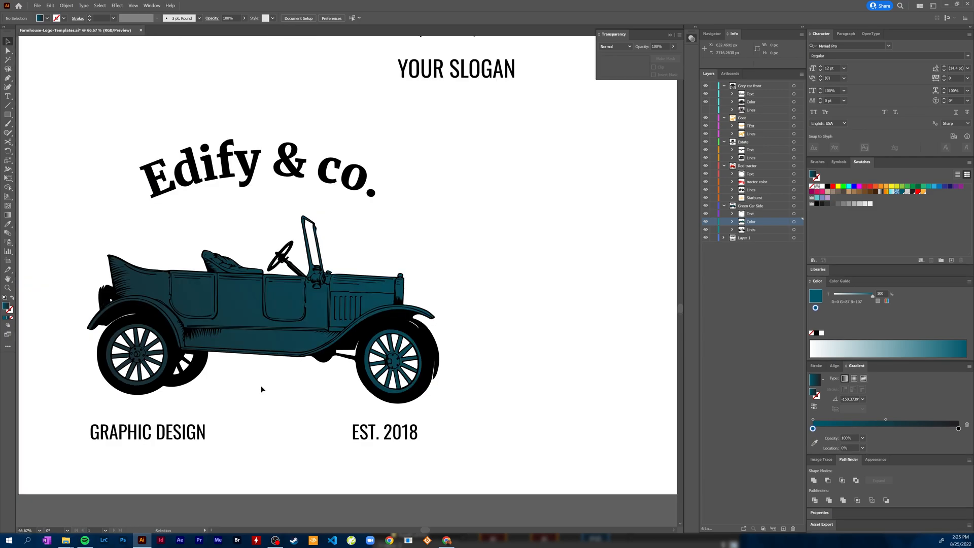
{"action": "scroll", "coordinate": [260, 384], "scroll_direction": "down", "scroll_amount": 1}
{"action": "scroll", "coordinate": [256, 382], "scroll_direction": "down", "scroll_amount": 1}
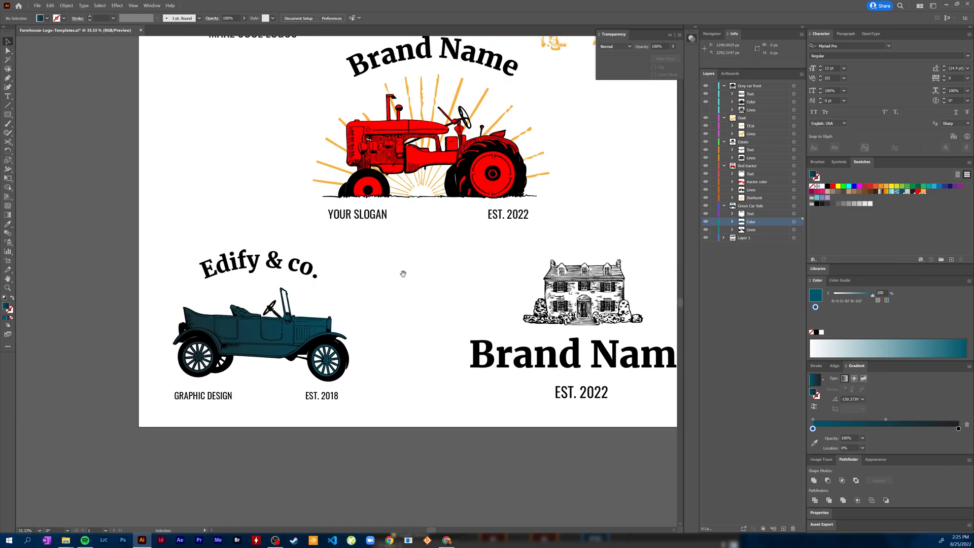
{"action": "left_click_drag", "start_coordinate": [394, 279], "coordinate": [213, 430]}
{"action": "scroll", "coordinate": [225, 290], "scroll_direction": "up", "scroll_amount": 1}
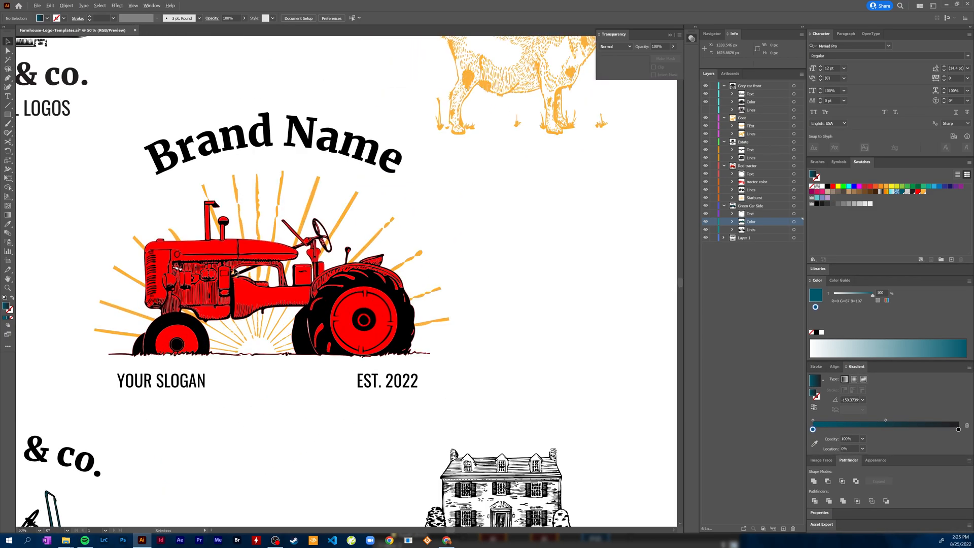
{"action": "left_click", "coordinate": [793, 182]}
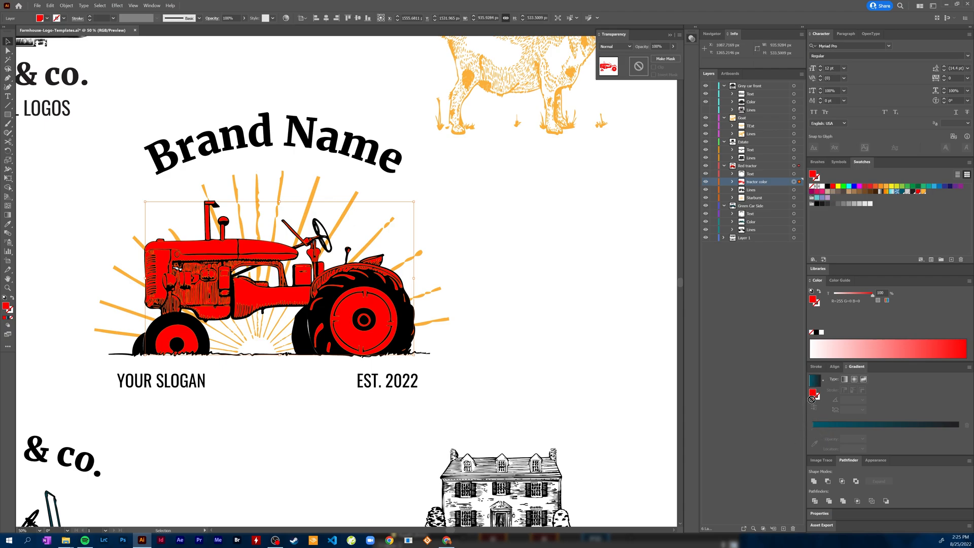
{"action": "left_click", "coordinate": [814, 426]}
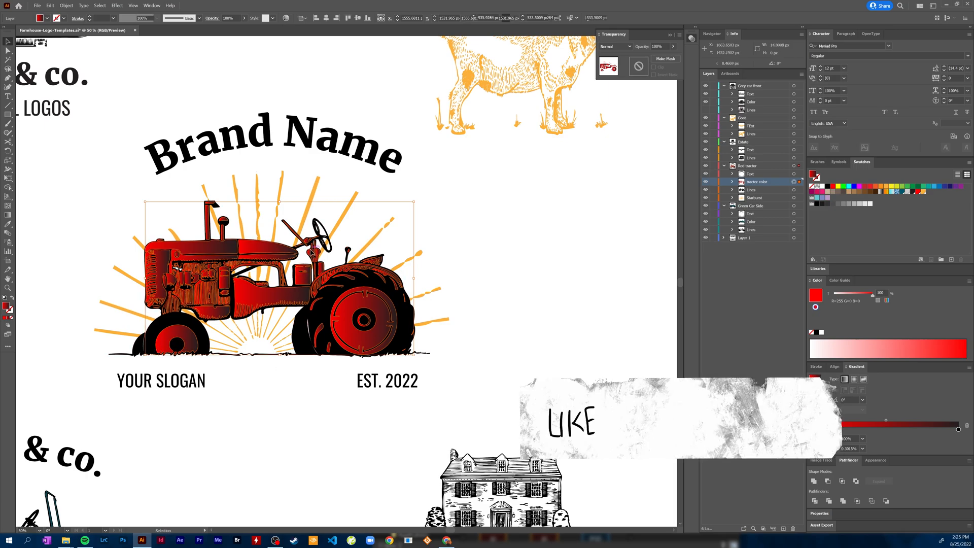
- Redirect the tractor's gradient as one vertical sweep at about 90°, red at the wheels and near-black at the top, and deselect it
{"action": "key", "text": "g"}
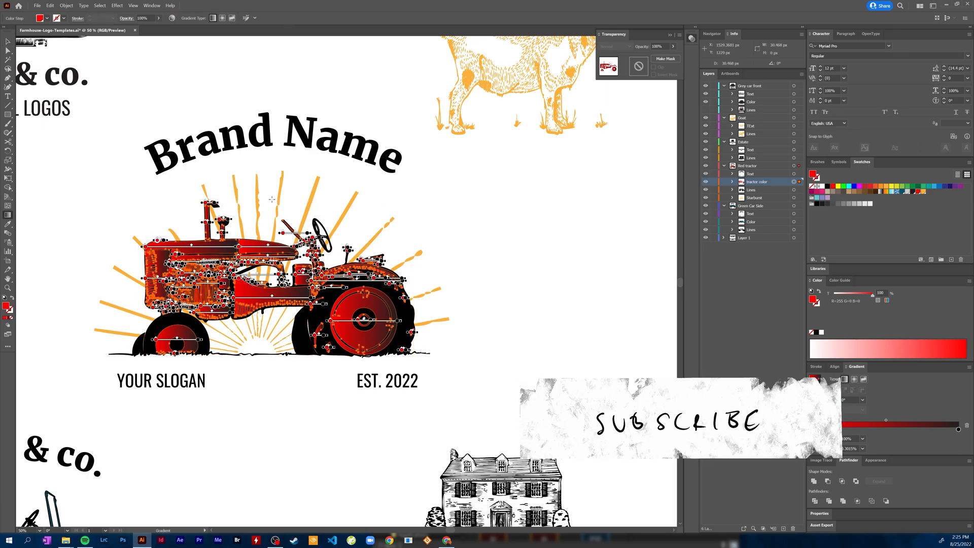
{"action": "left_click_drag", "start_coordinate": [245, 215], "coordinate": [247, 384]}
{"action": "left_click_drag", "start_coordinate": [245, 182], "coordinate": [246, 182]}
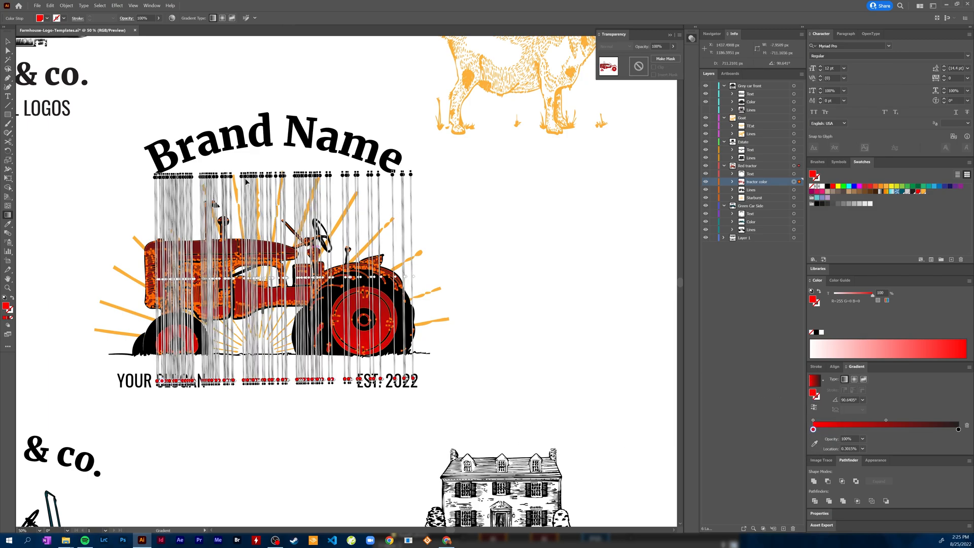
{"action": "left_click", "coordinate": [488, 291], "text": "ctrl"}
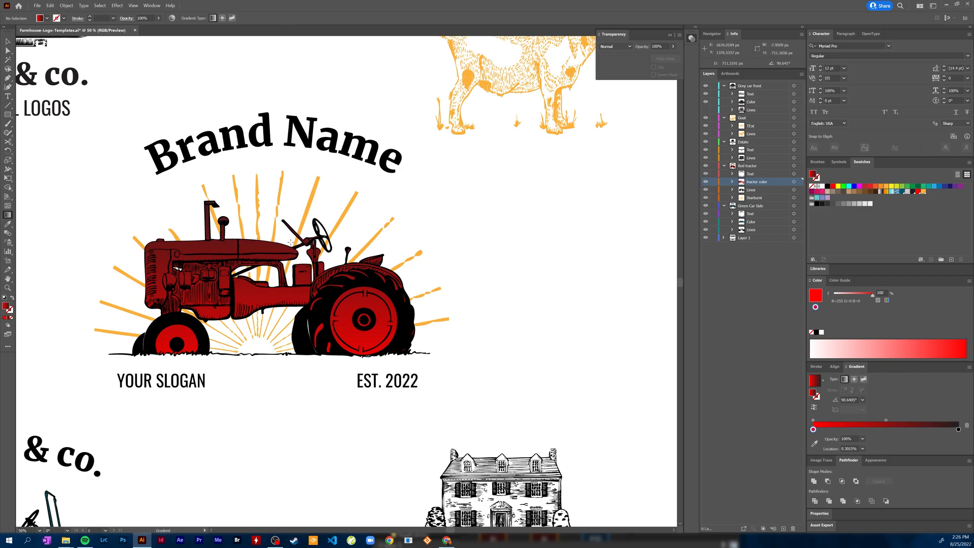
{"action": "scroll", "coordinate": [353, 401], "scroll_direction": "down", "scroll_amount": 2}
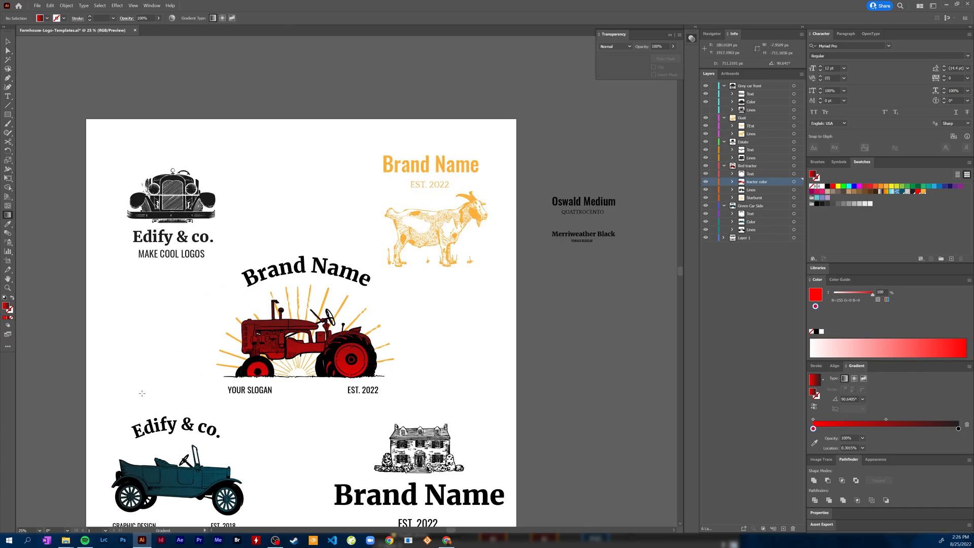
{"action": "scroll", "coordinate": [445, 343], "scroll_direction": "down", "scroll_amount": 1}
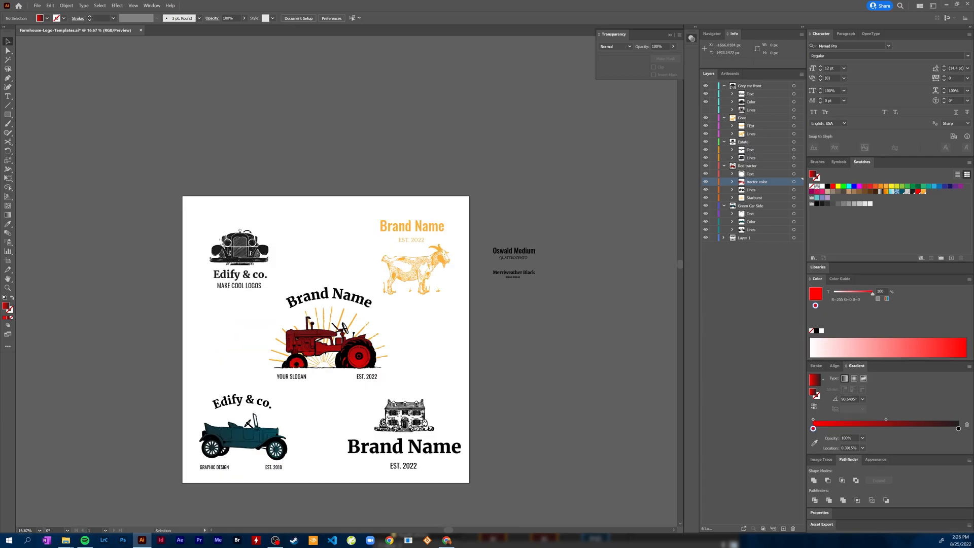